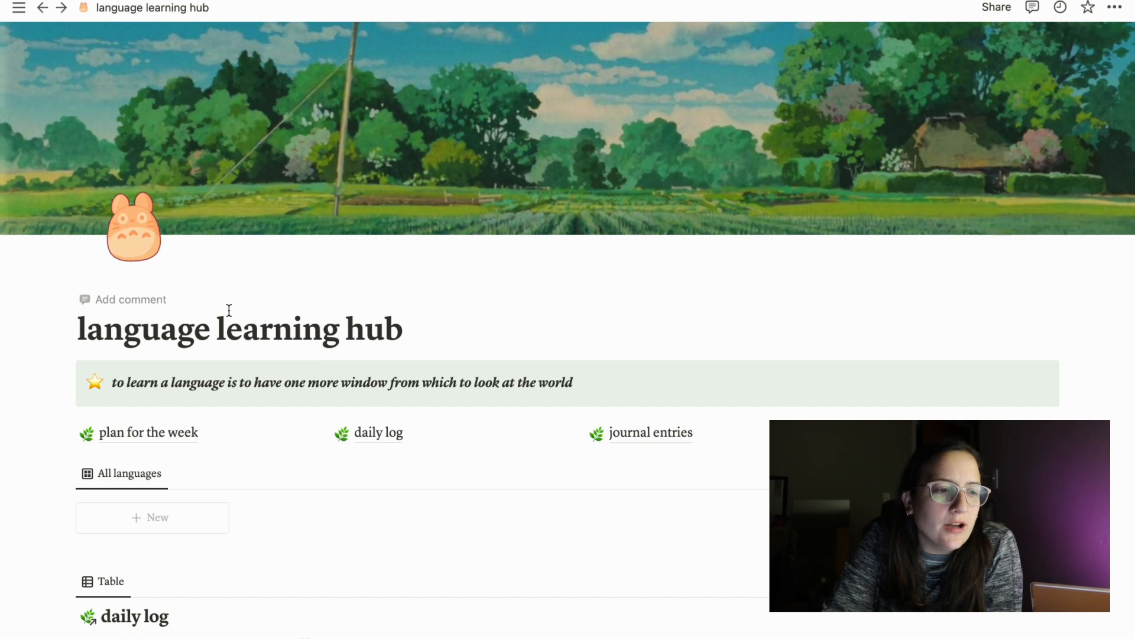
Step: Enter Spanish, German and ASL in the list of languages to learn under get started
scroll(228, 310, "down", 2)
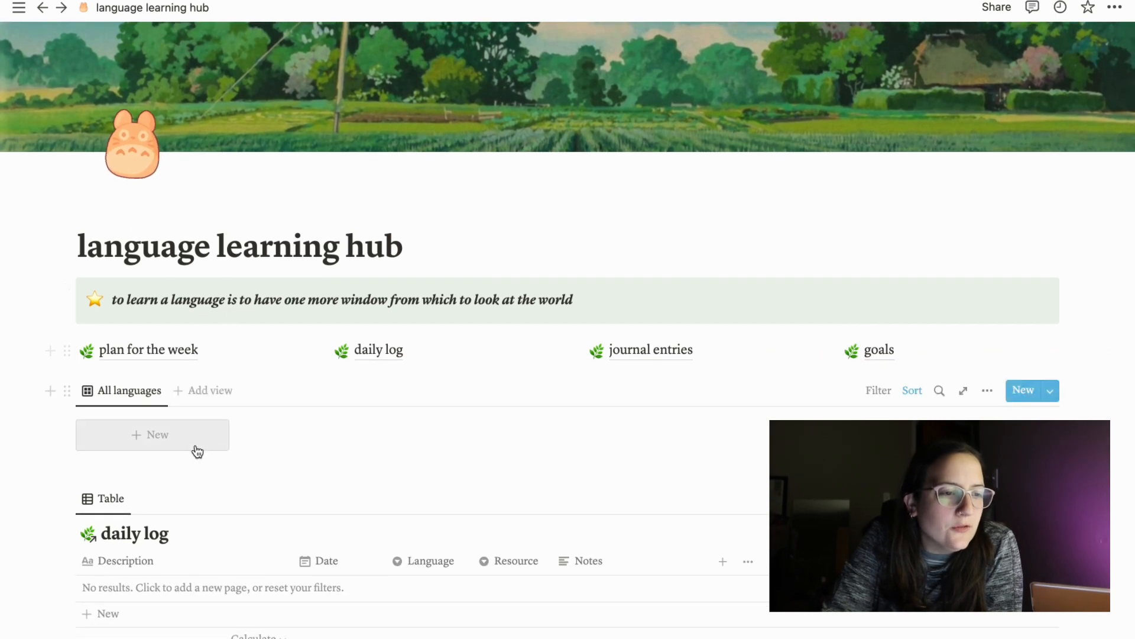
scroll(388, 487, "down", 1)
scroll(186, 410, "down", 8)
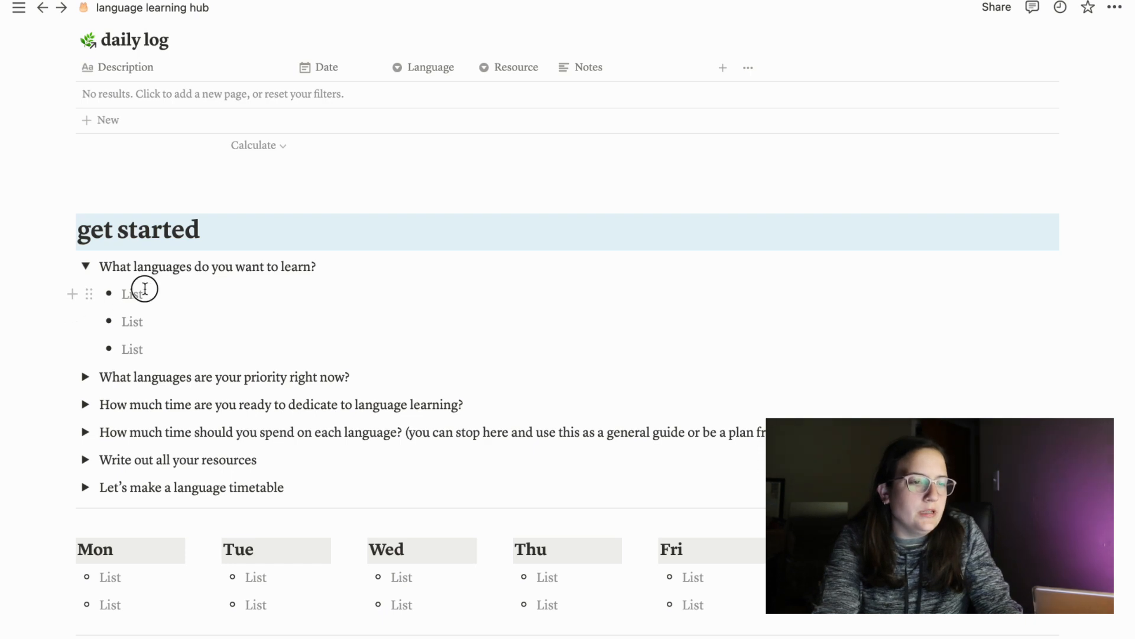
type("Spanish ")
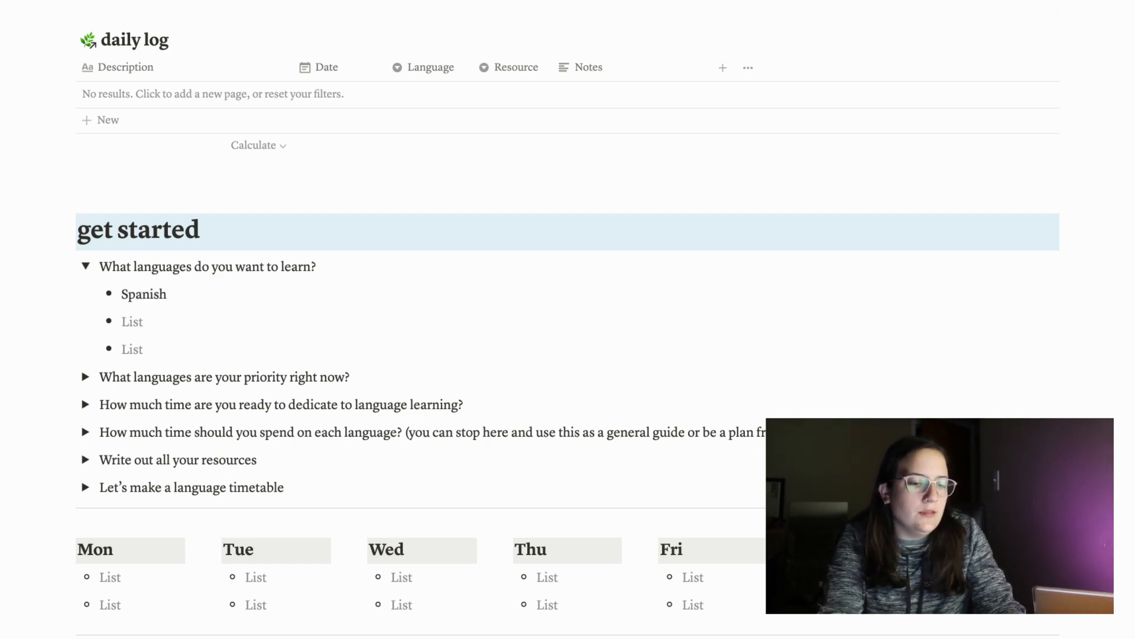
type("G")
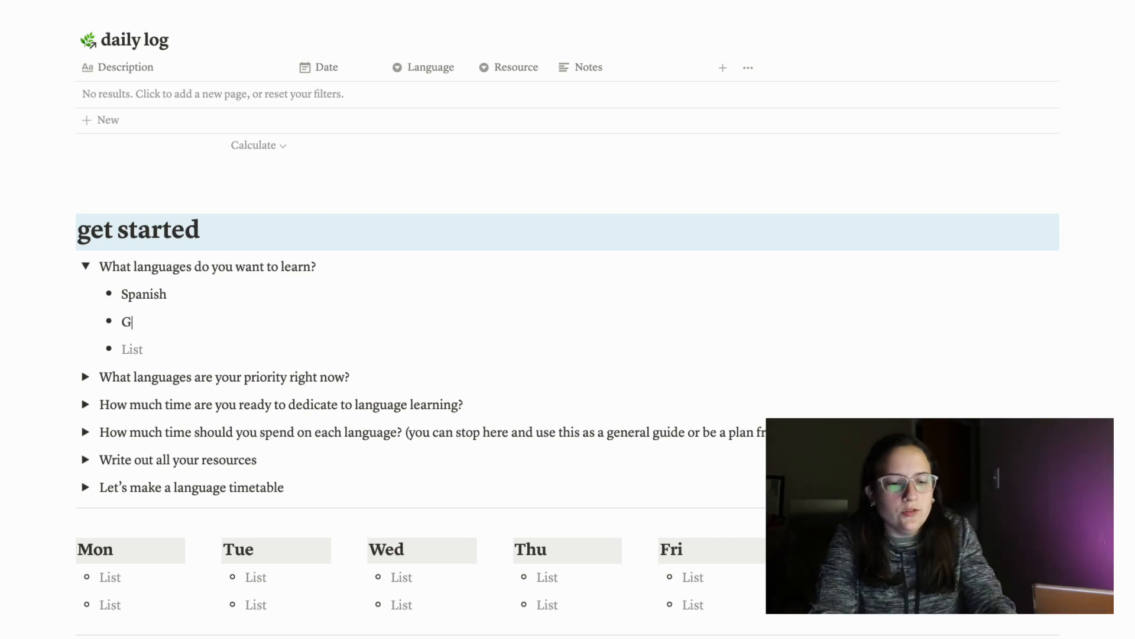
type("erman ASL")
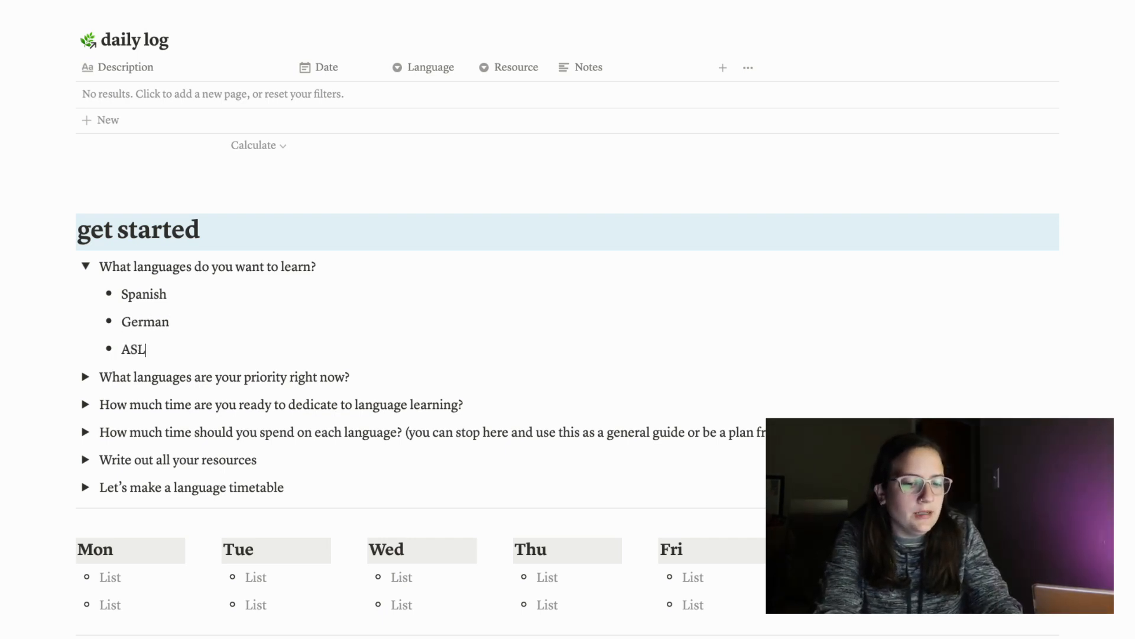
Step: Add Korean, French, Portuguese and Hindi to the list of languages to learn
key("Return")
type("Korean")
key("Return")
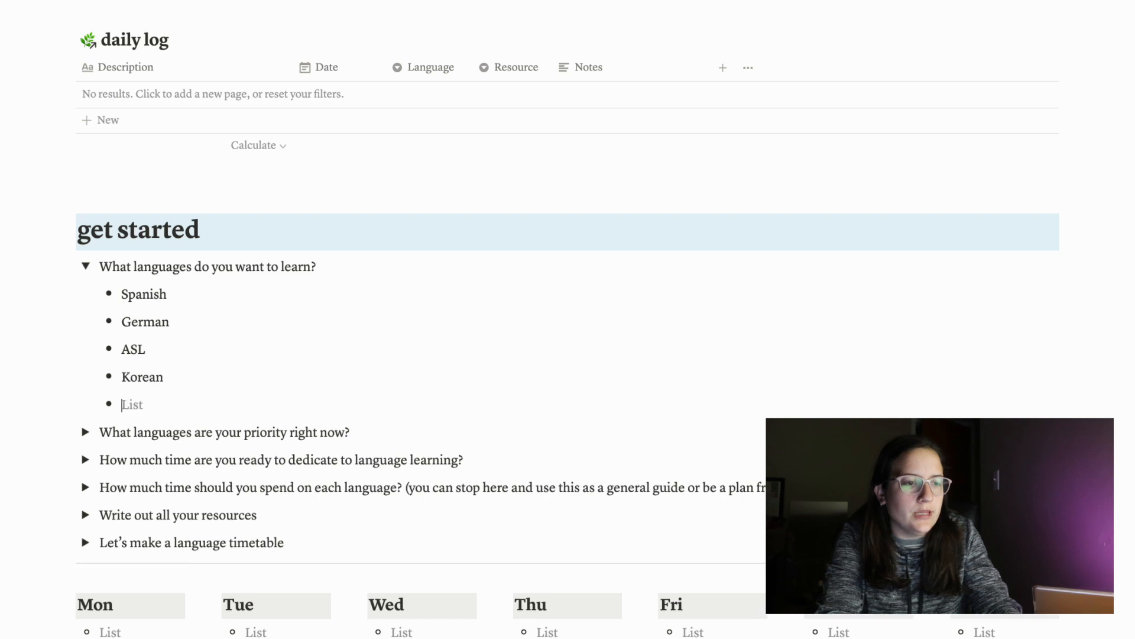
type("French")
key("Return")
type("Portuguese")
key("Return")
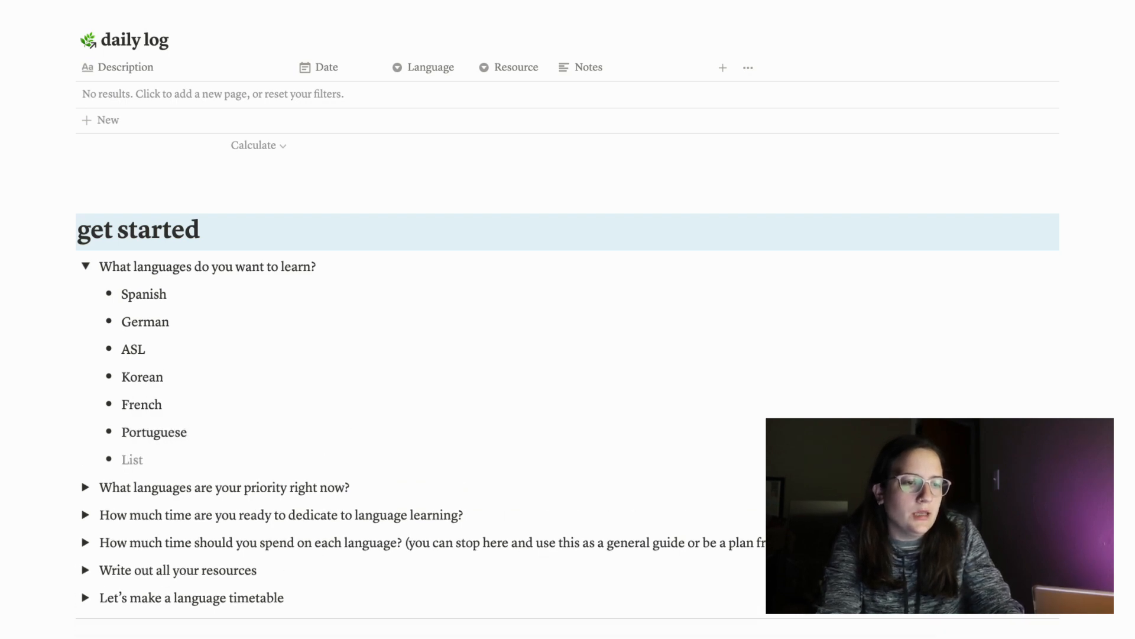
type("Hindi")
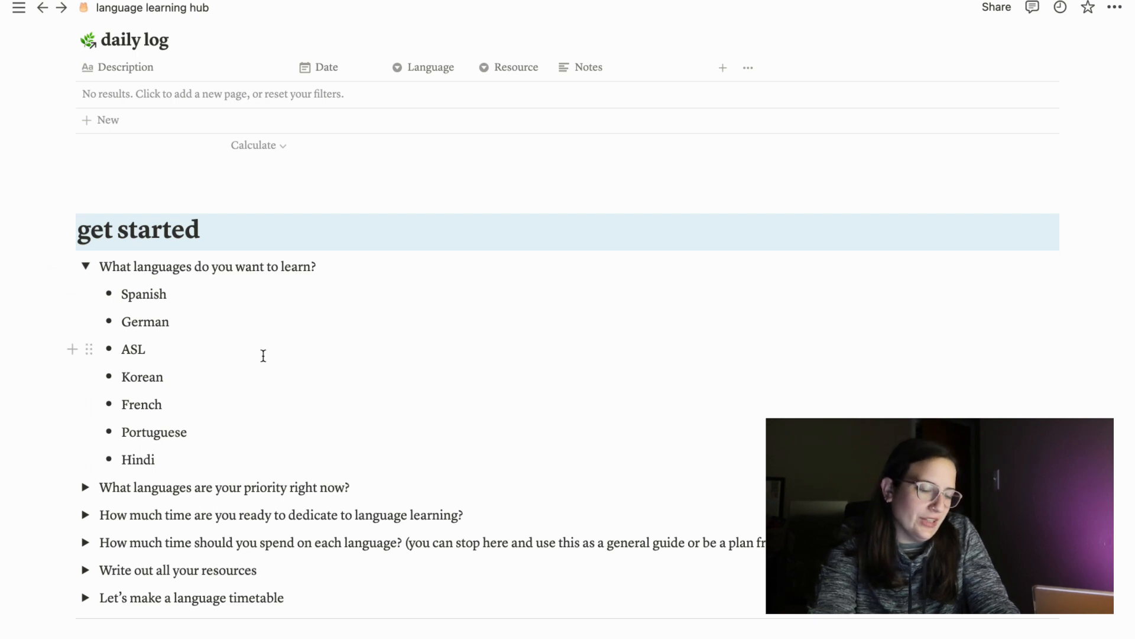
Step: List Spanish, ASL and Korean as the current priority languages and enter 7 hours/week as the time dedicated to language learning
scroll(264, 356, "down", 1)
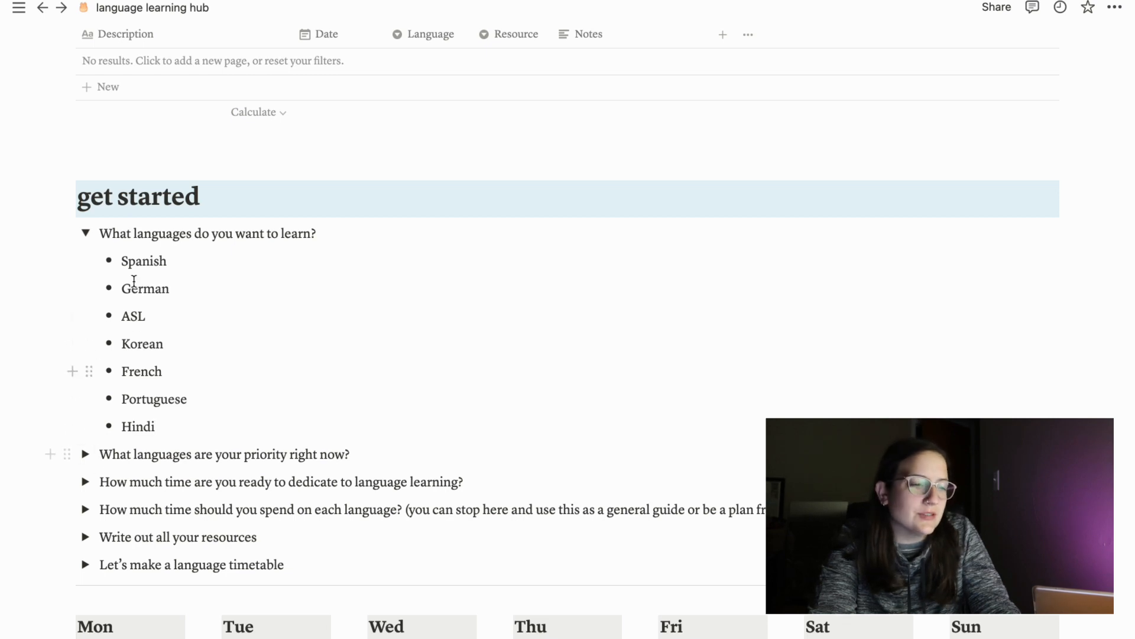
left_click(86, 233)
left_click(86, 261)
type("Spanish")
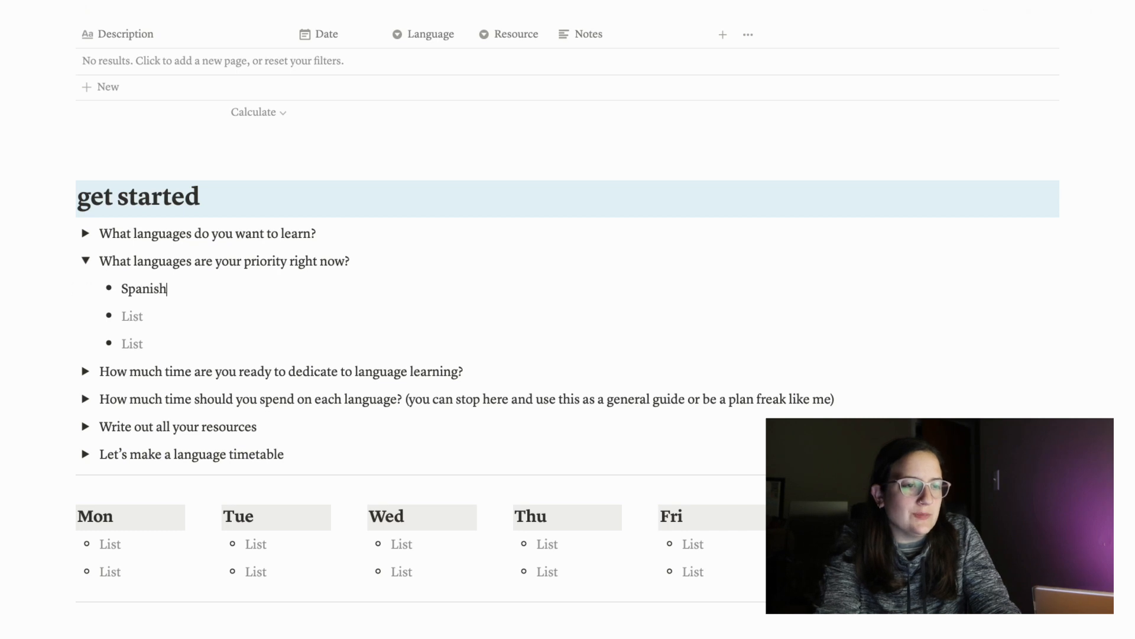
key("Return")
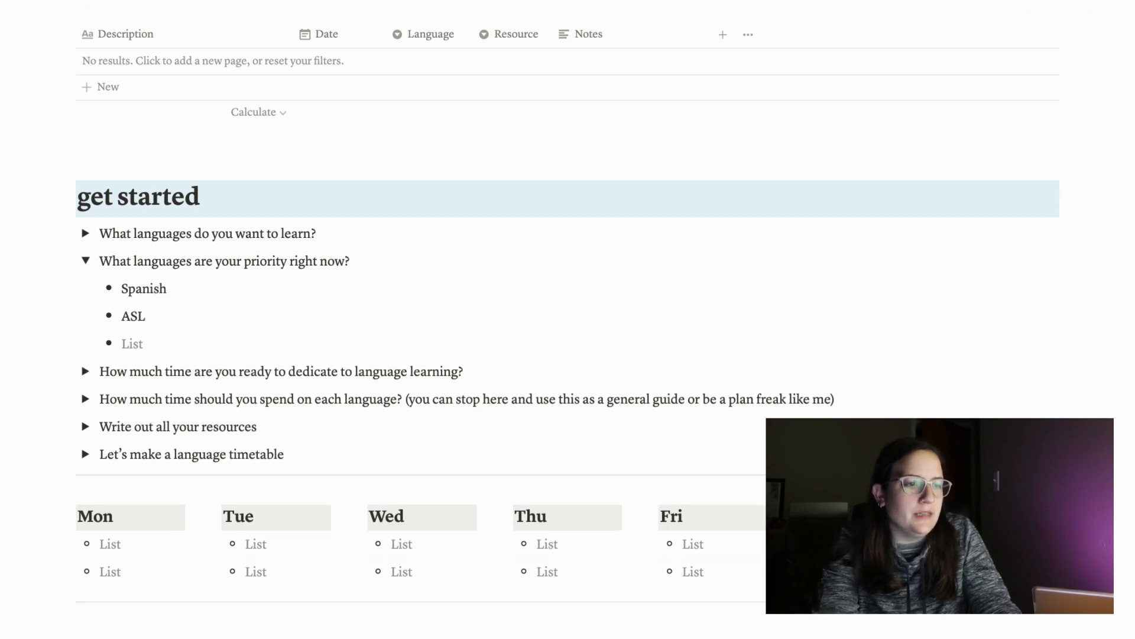
type("Korean")
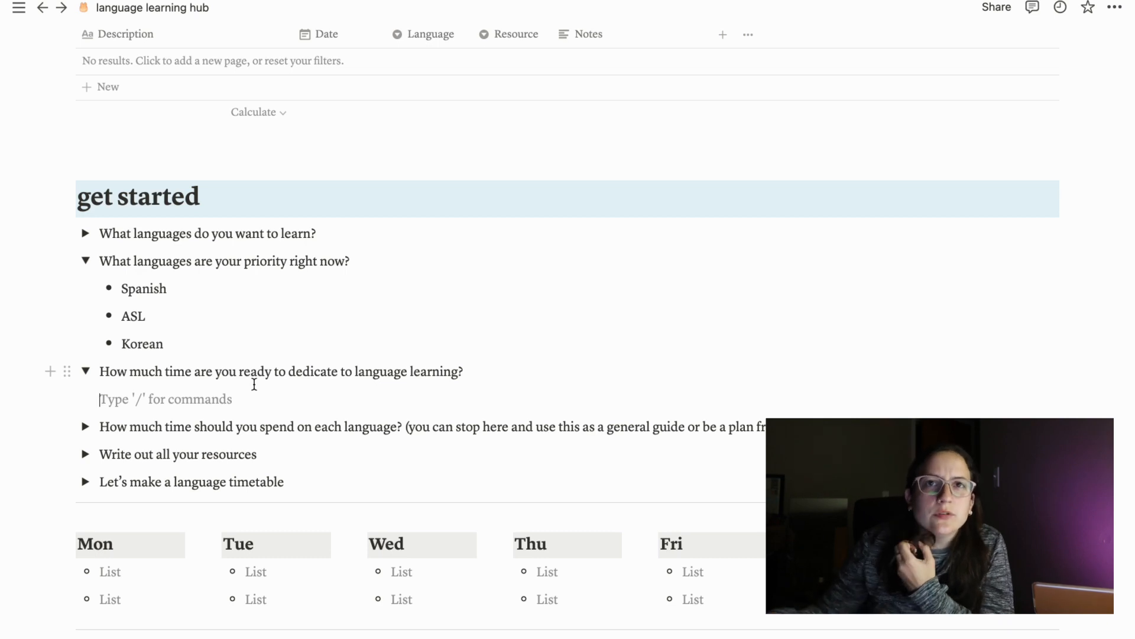
type("7 hours")
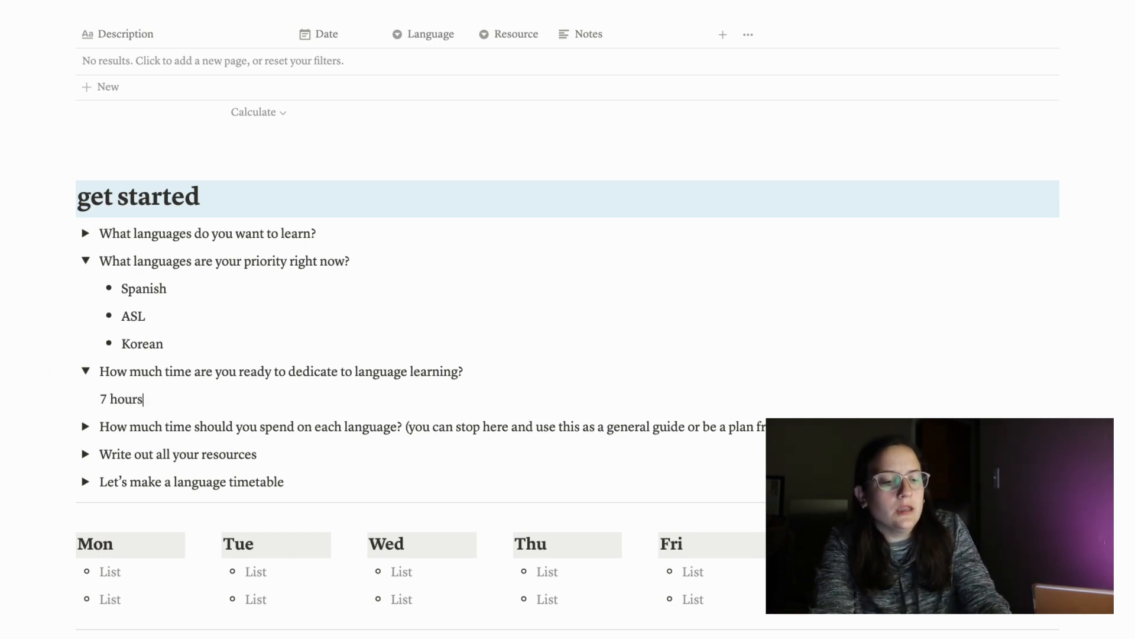
type("/week")
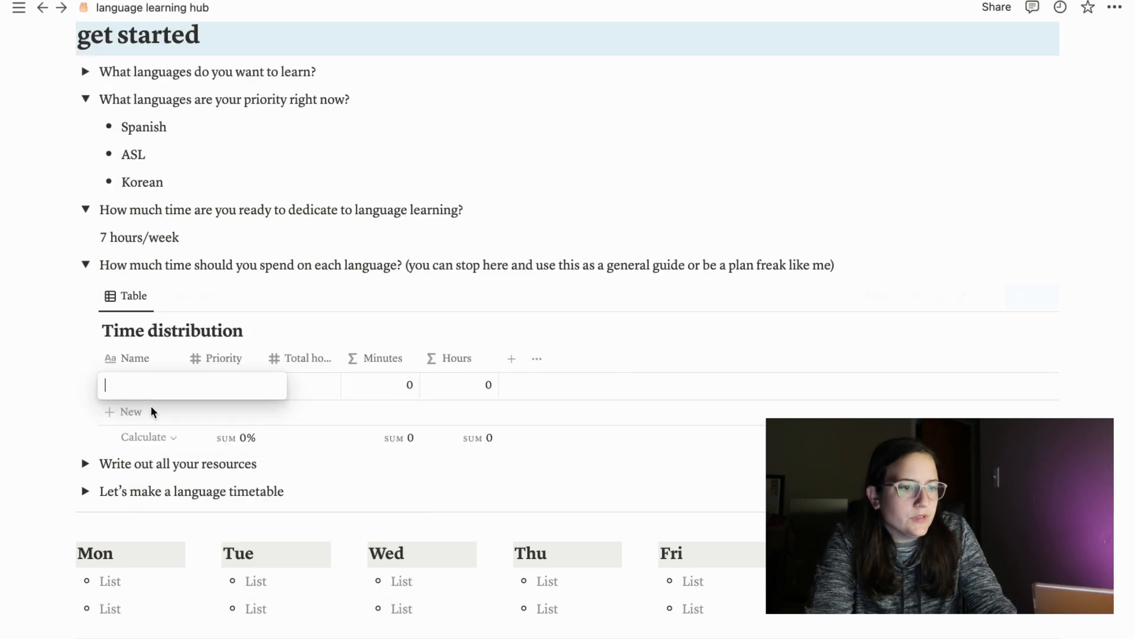
Step: Enter Spanish, ASL and Korean as rows in the Time distribution table
type("Spanish")
key("Tab")
left_click(126, 420)
type("ASL")
key("Return")
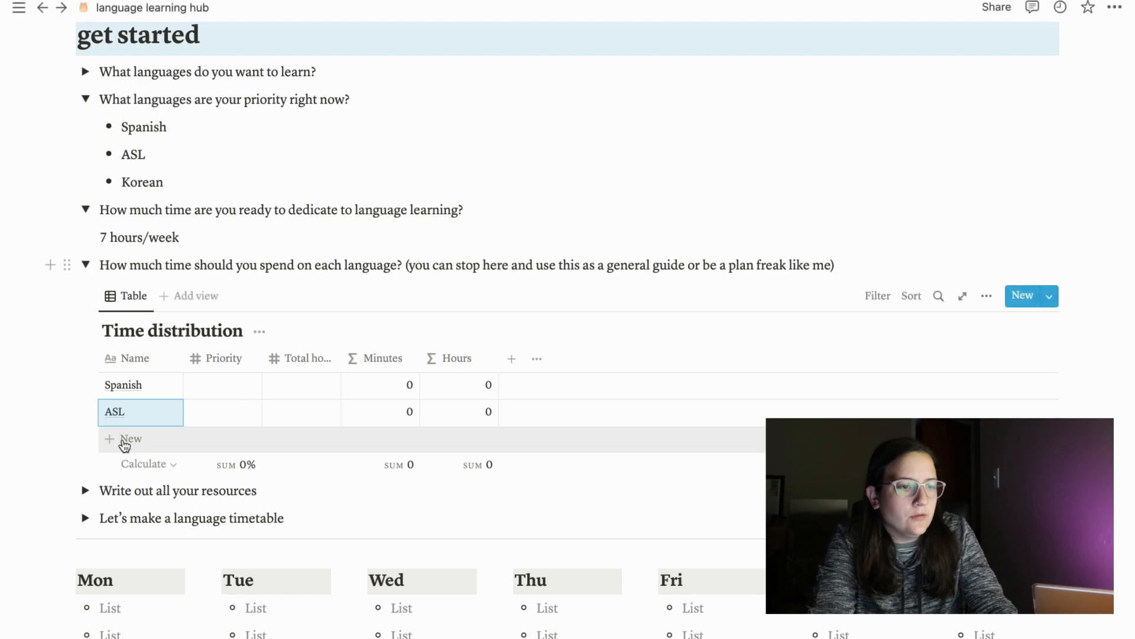
left_click(125, 437)
type("Korean")
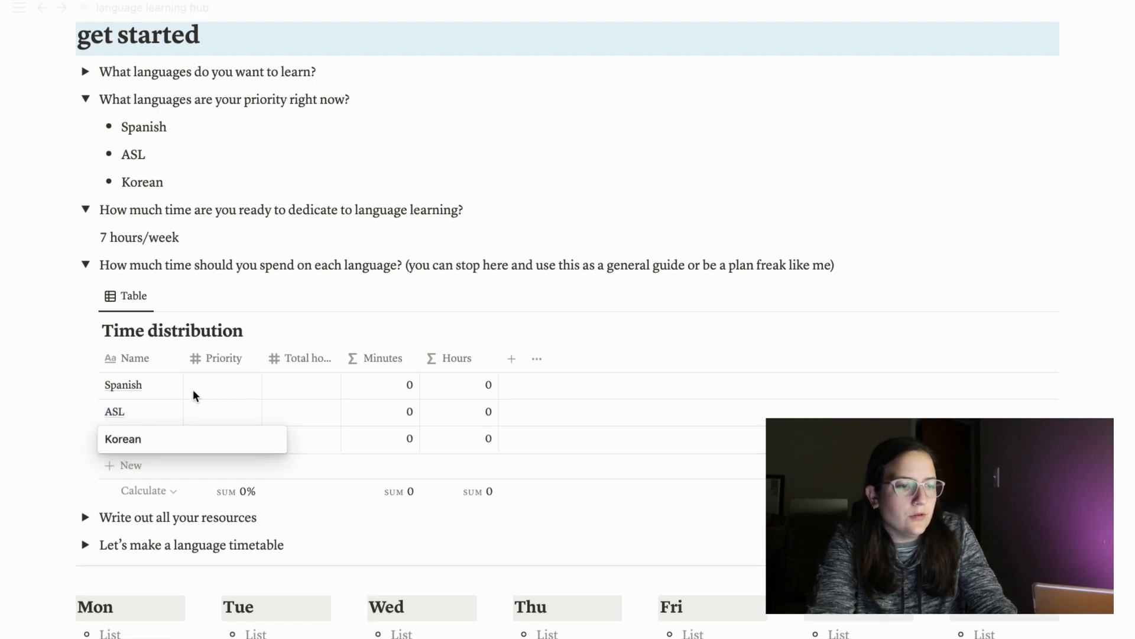
key("Return")
Step: Set the priorities to 85% for Spanish, 10% for ASL and 5% for Korean, with 7 total hours in each row
left_click(231, 383)
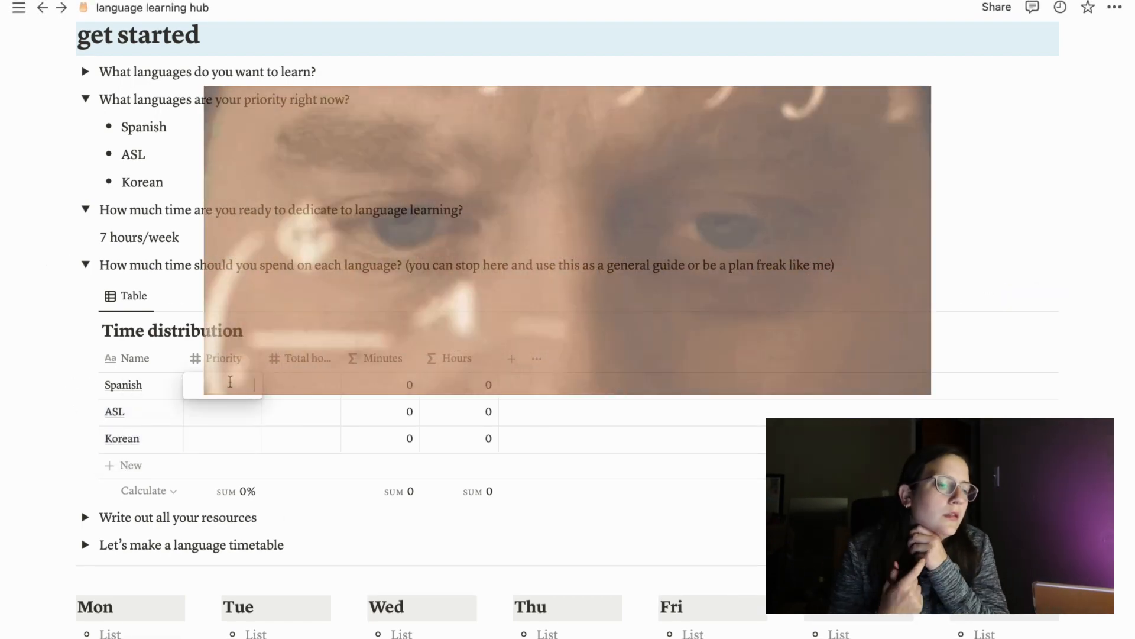
type("85")
key("Return")
type("10")
key("Return")
type("5")
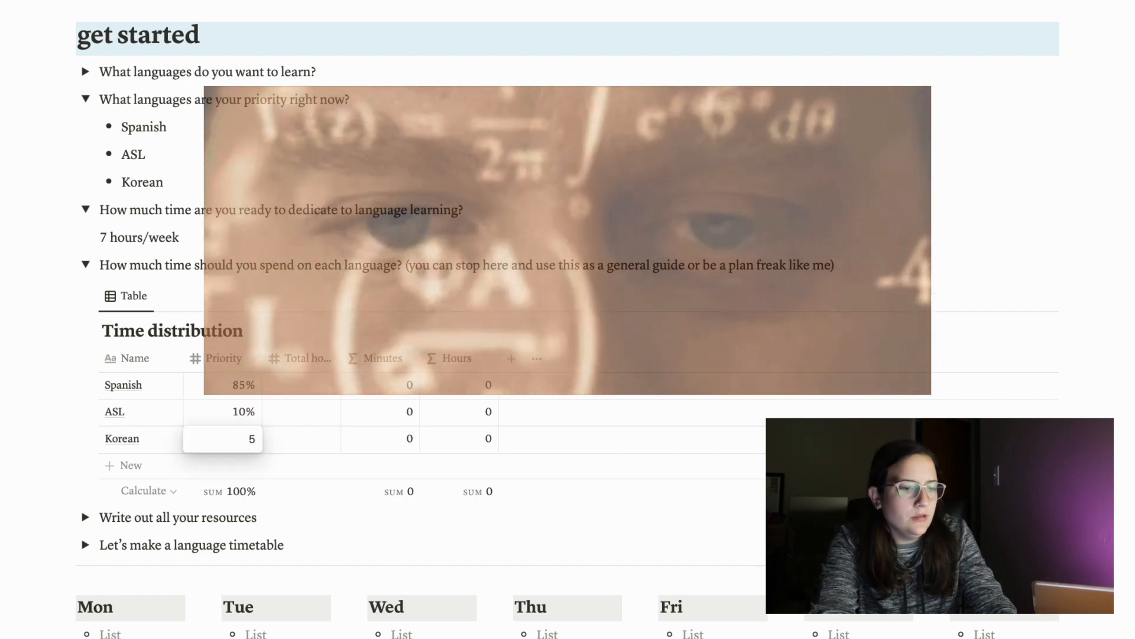
key("Return")
type("7")
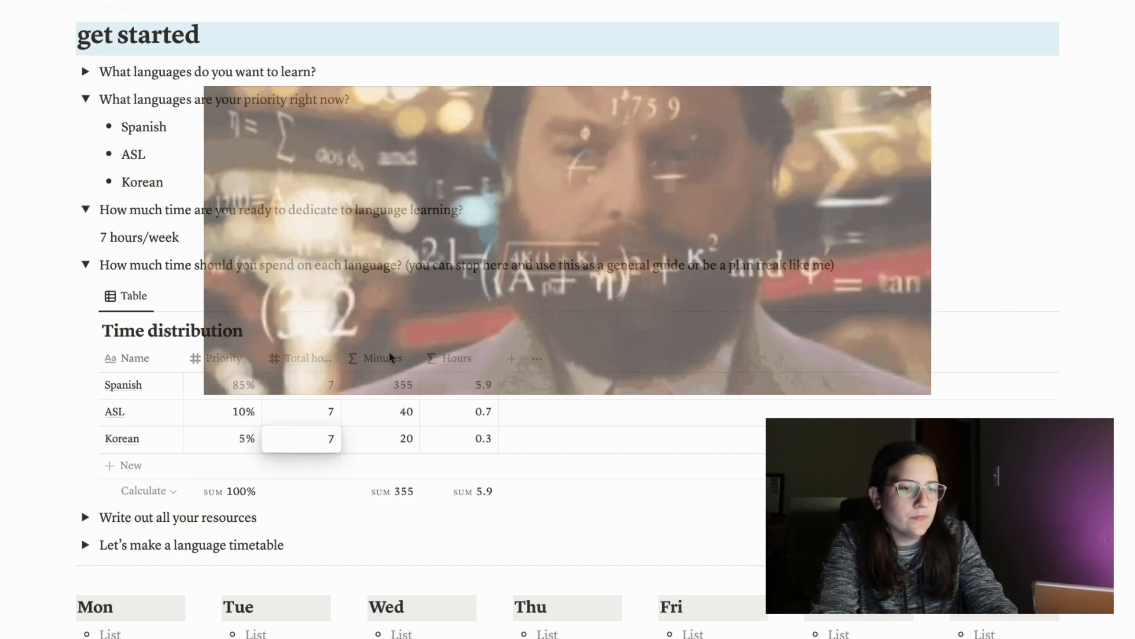
key("Return")
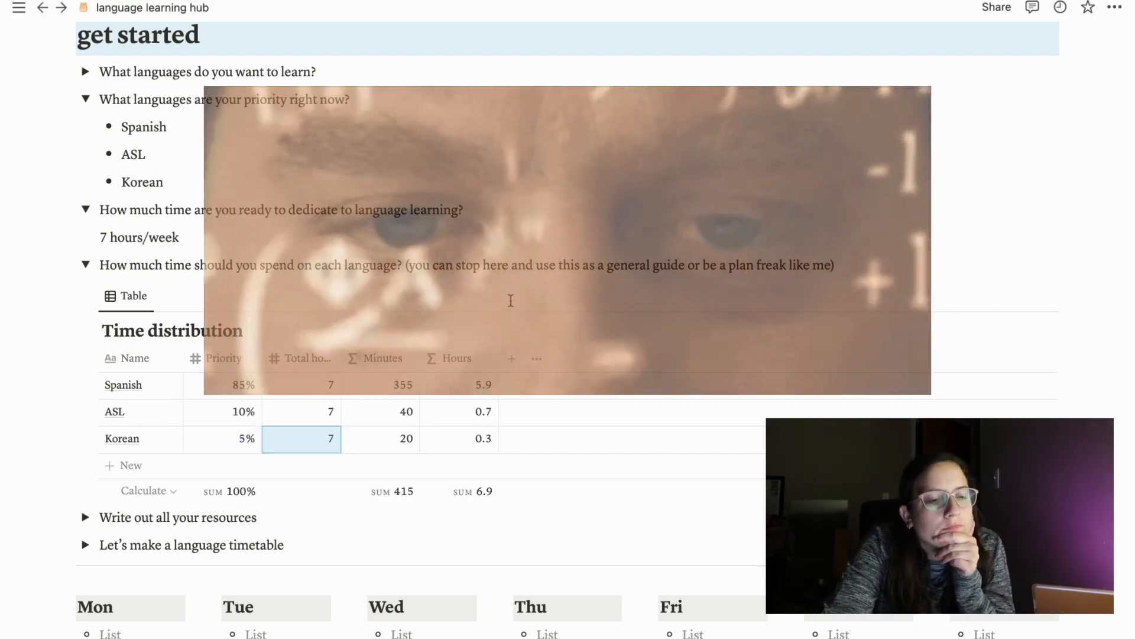
Step: Change the Time distribution priorities to 80% for Spanish and 10% for Korean
left_click(245, 381)
type("80")
key("Return")
left_click(231, 441)
type("10")
key("Return")
left_click(405, 331)
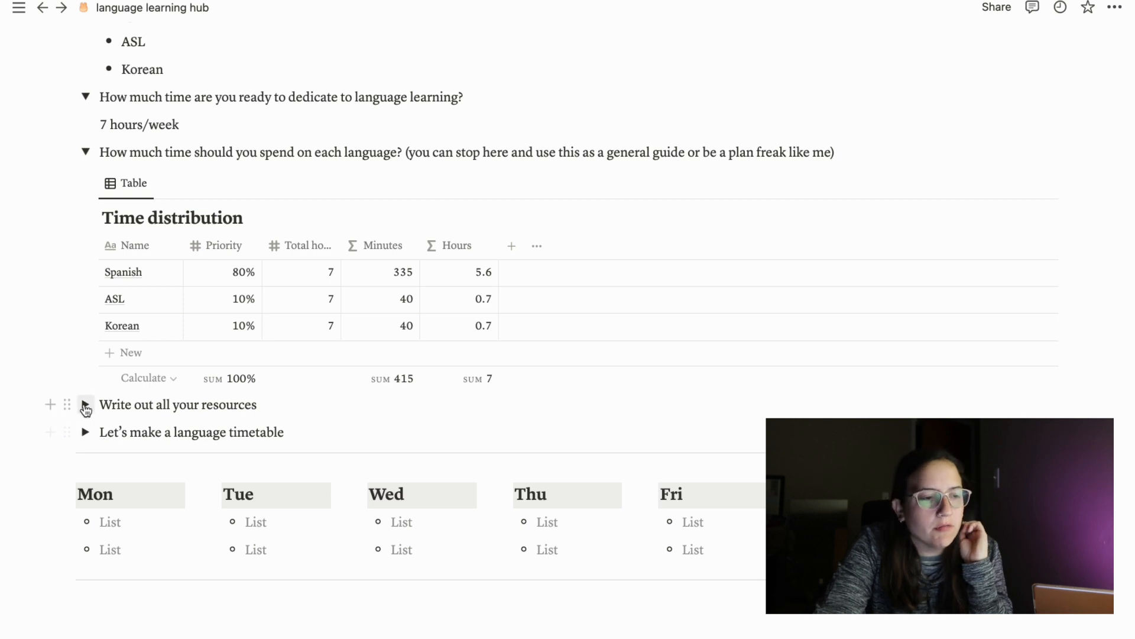
Step: Add Flipboard to the Resources table with the language Spanish and the types Reading and Vocabulary
left_click(86, 405)
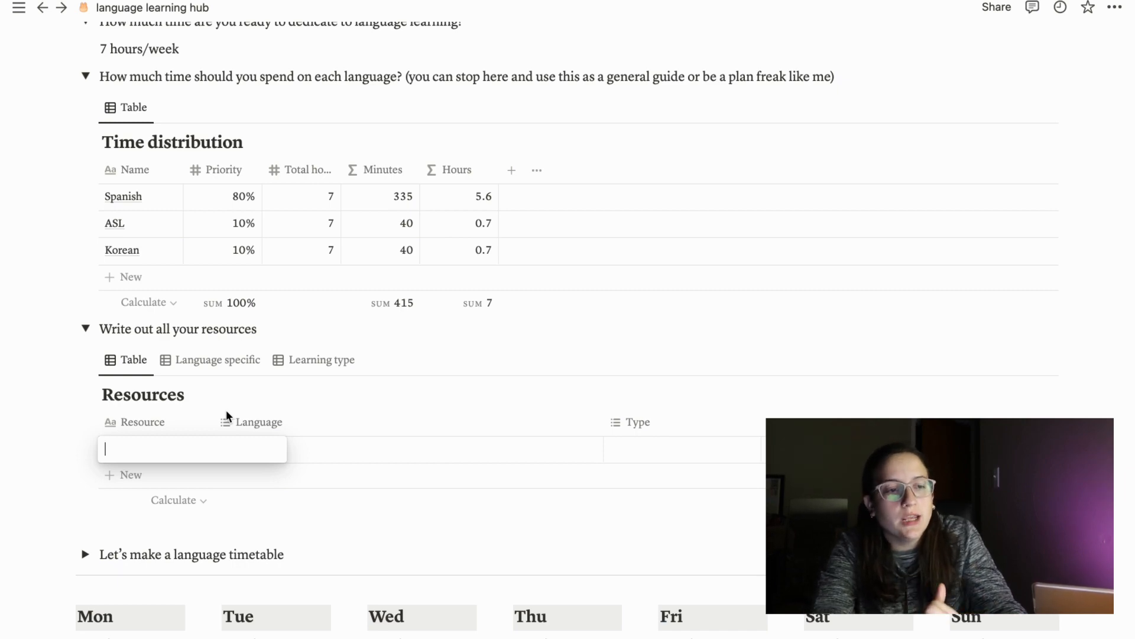
type("Flipboard")
key("Tab")
type("Spanish")
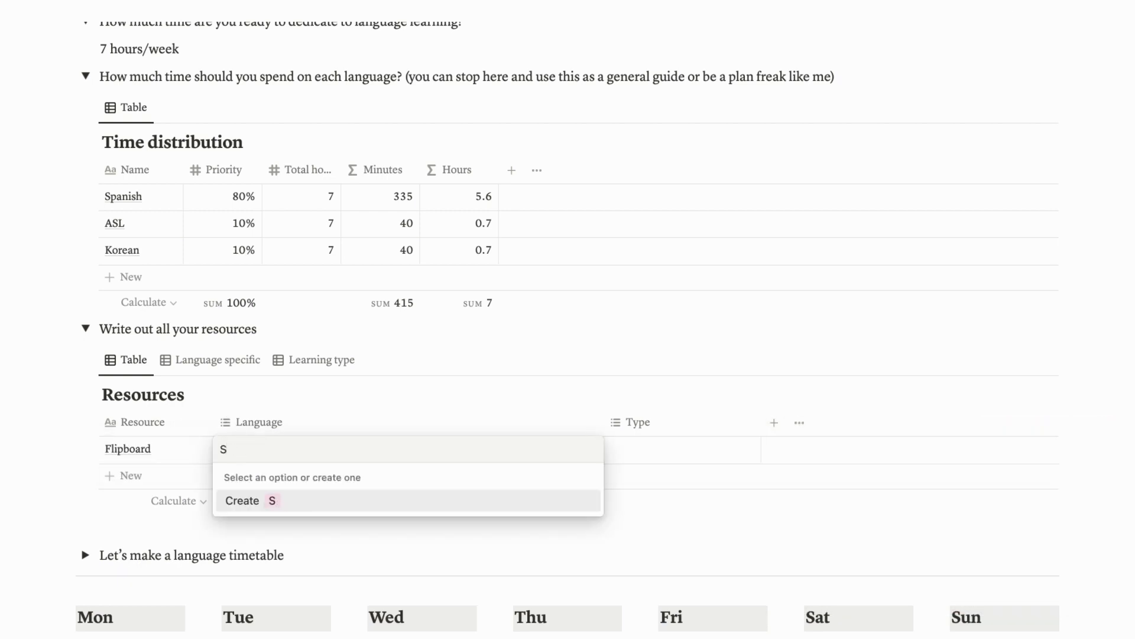
left_click(261, 505)
left_click(637, 448)
left_click(639, 450)
left_click(642, 500)
left_click(592, 425)
left_click(668, 449)
left_click(667, 589)
scroll(456, 447, "down", 1)
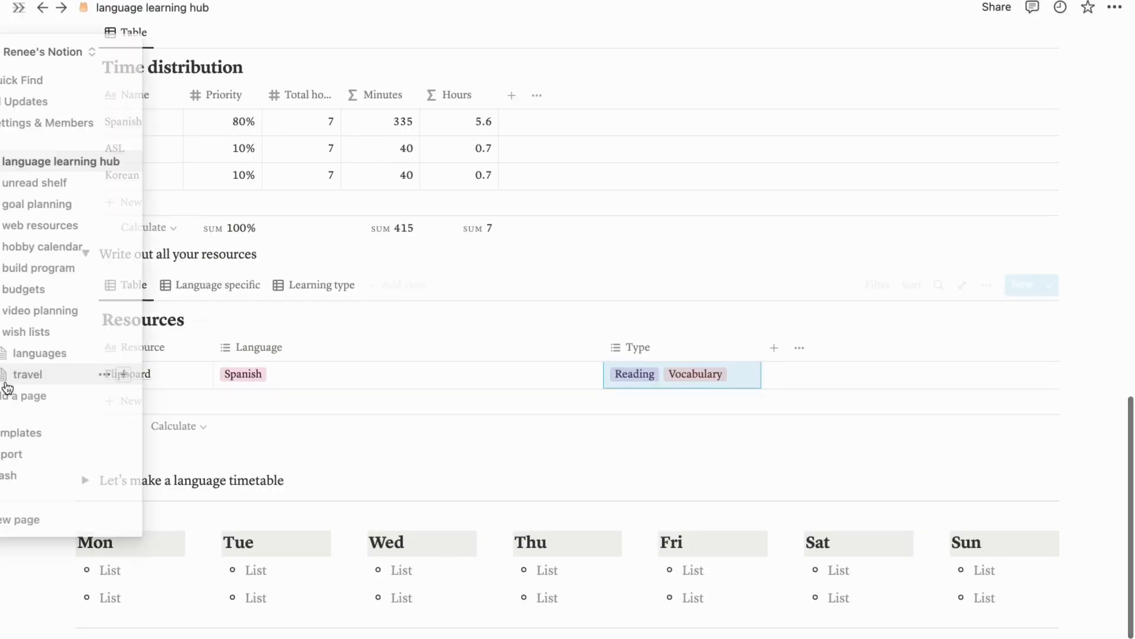
Step: Add Newsela to the Resources table as a Spanish resource for Reading and Vocabulary
left_click(414, 404)
type("Newsela")
key("Tab")
type("Sp")
left_click(274, 455)
left_click(666, 540)
Step: Add TTMIK to the Resources table as a Korean resource for Vocabulary, Grammar, Reading and Listening
left_click(130, 428)
type("TTMIKKorean")
left_click(286, 480)
left_click(659, 429)
left_click(667, 567)
left_click(662, 546)
left_click(670, 478)
left_click(661, 501)
Step: Add TTMIK Book to the Resources table with the language Korean and the type Vocabulary
left_click(130, 454)
type("TTMIK Book")
key("Tab")
type("Ko")
left_click(266, 521)
left_click(650, 471)
left_click(687, 619)
left_click(715, 264)
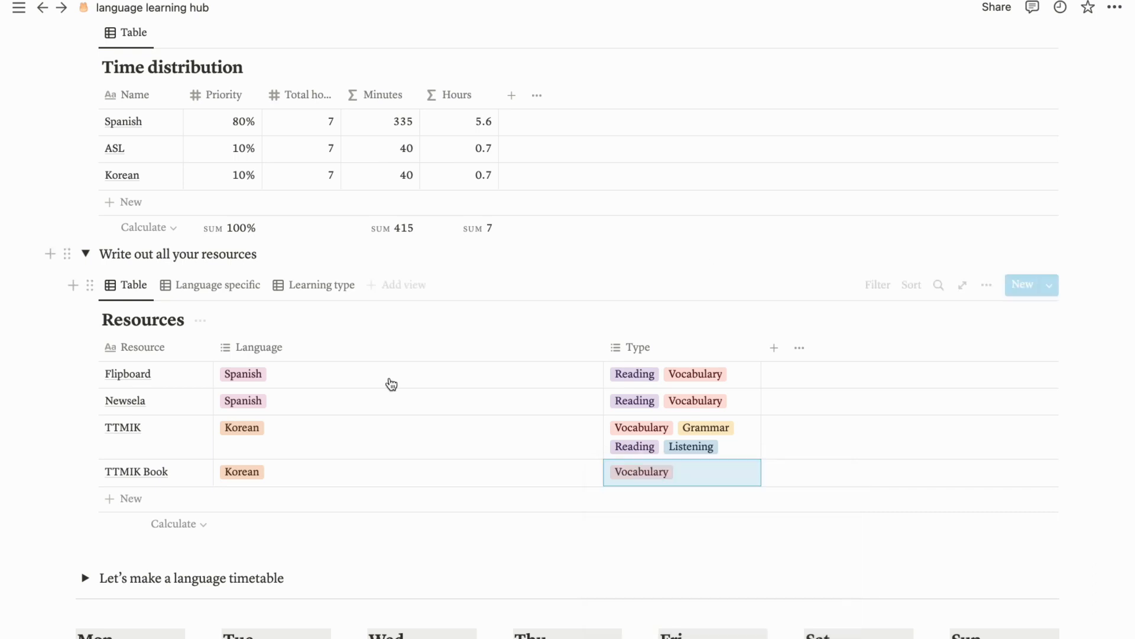
Step: Add Learn Korean in Korean as a Korean resource and assign its learning types, including Speaking
scroll(714, 264, "down", 2)
left_click(130, 380)
type("Learn Korean in Korean")
left_click(266, 432)
left_click(690, 388)
left_click(669, 454)
left_click(663, 475)
left_click(667, 519)
Step: Add Lifeprint.com to the Resources table with the language ASL
left_click(130, 424)
type("Lifeprint.com")
key("Tab")
type("ASL")
Step: Set the Spanish language tag's color to orange, and change the color of the Korean tag
left_click(402, 255)
left_click(587, 306)
left_click(558, 492)
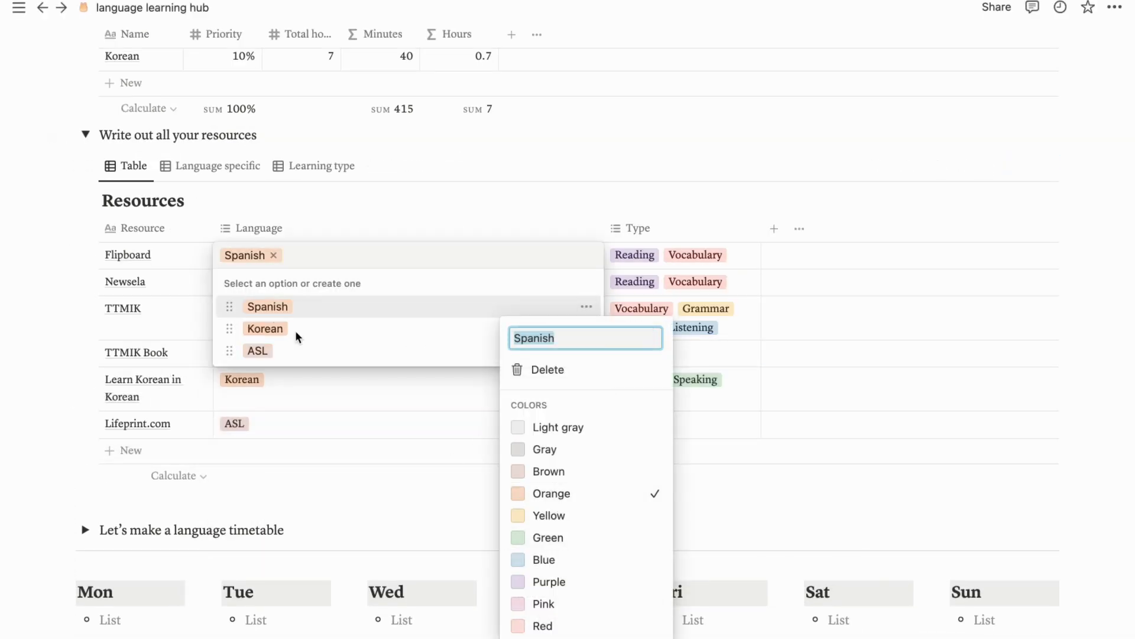
left_click(370, 373)
left_click(586, 329)
left_click(544, 582)
left_click(572, 258)
left_click(586, 351)
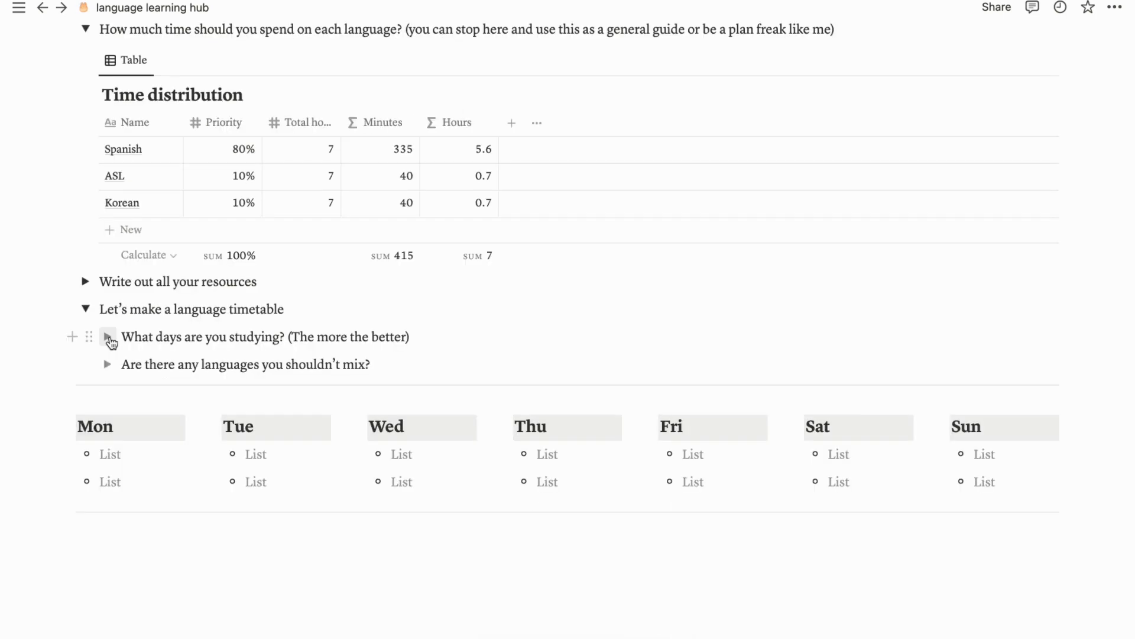
Step: Answer the study days question with "Definitely Thursdays and weekends, hopefully every day"
left_click(109, 336)
type("Definitely Thursdays and weekends, hopefully every day")
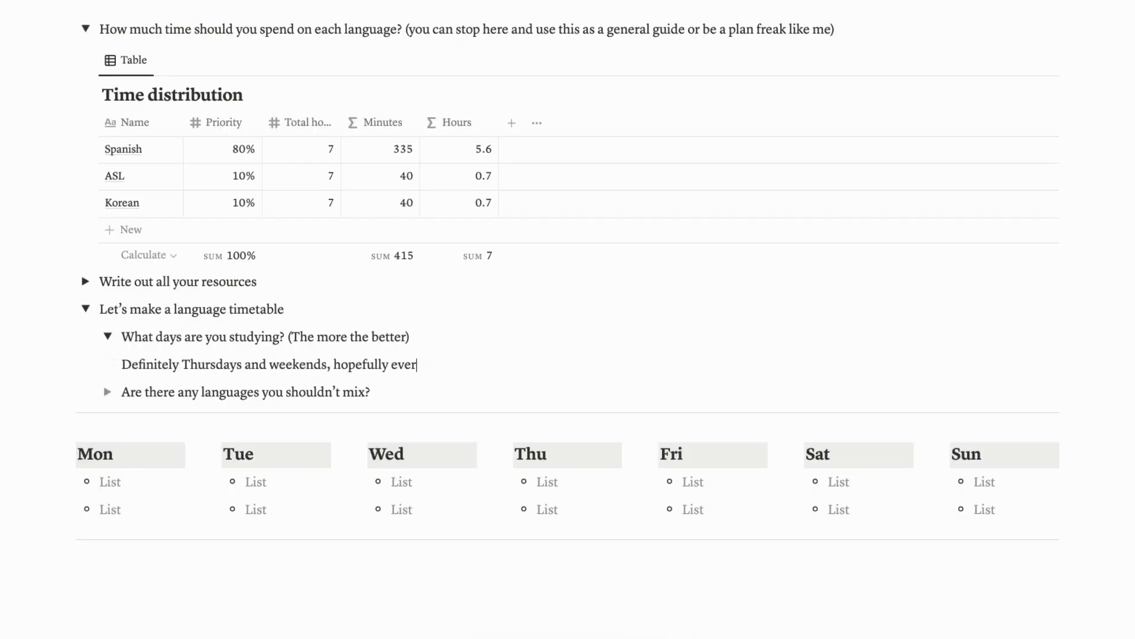
scroll(119, 337, "down", 1)
left_click(107, 317)
left_click(107, 317)
Step: Schedule Korean (20) and ASL (20) on both Thursday and Sunday in the weekly timetable
scroll(149, 435, "up", 2)
left_click(118, 526)
left_click(566, 527)
type("Korean (20)")
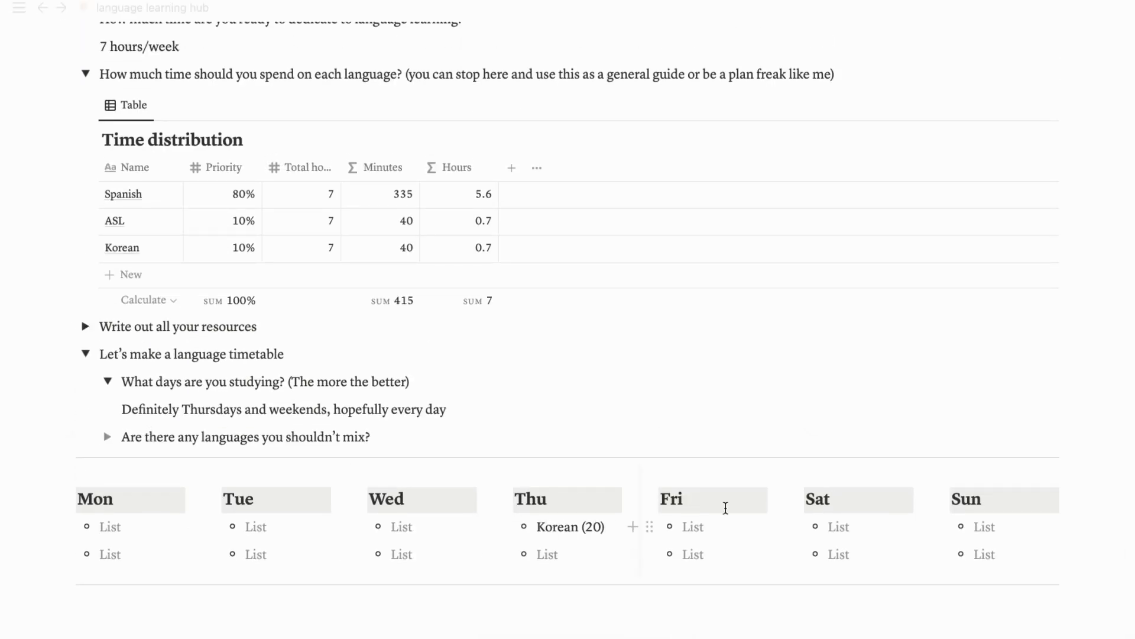
left_click(984, 526)
type("Korean (20)")
left_click(556, 554)
type("ASL (20)")
left_click(983, 554)
type("ASL (20)")
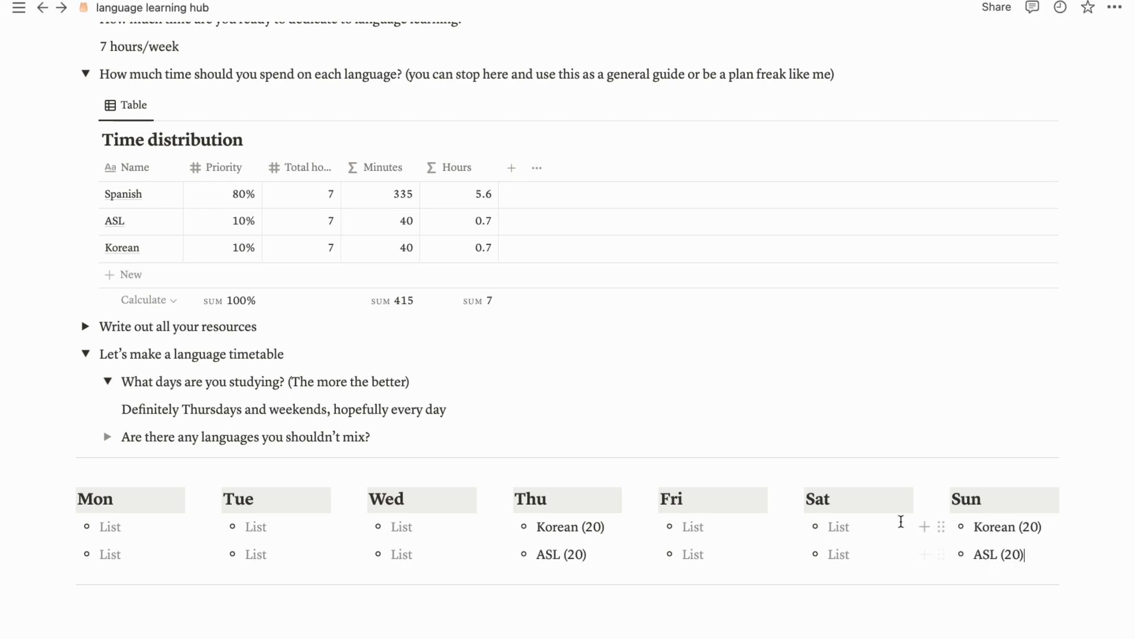
Step: Schedule Spanish (60) on Monday, Tuesday, Wednesday and Friday, and Spanish (100) on Saturday
left_click(110, 527)
type("Spanish (60)")
left_click(256, 527)
type("Spanish (60)")
left_click(402, 527)
type("Spanish (60)")
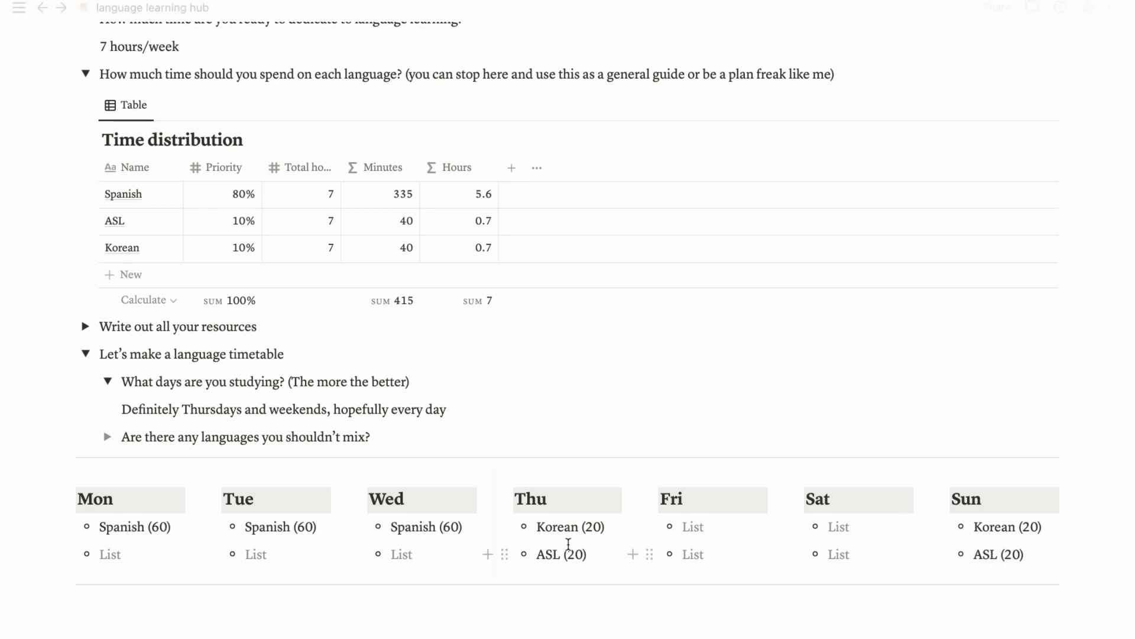
left_click(693, 527)
type("Spanish (60)")
left_click(838, 526)
type("Spanish (100)")
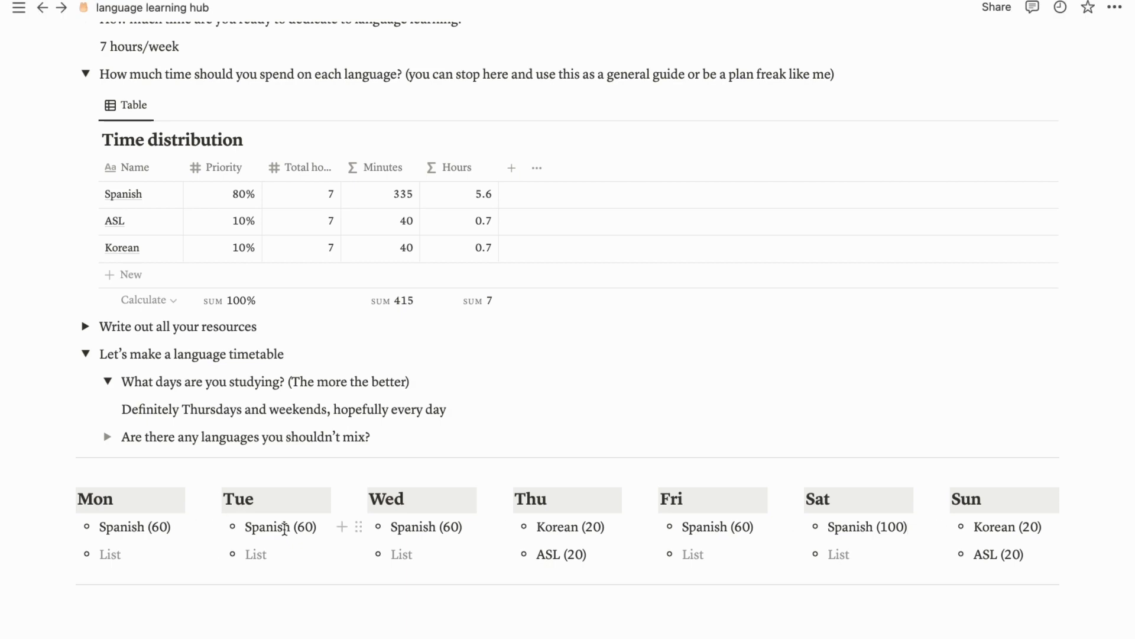
Step: Transfer the filled timetable to the plan for the week page and delete the empty timetable there
scroll(59, 533, "up", 1)
left_click_drag(76, 549, 914, 578)
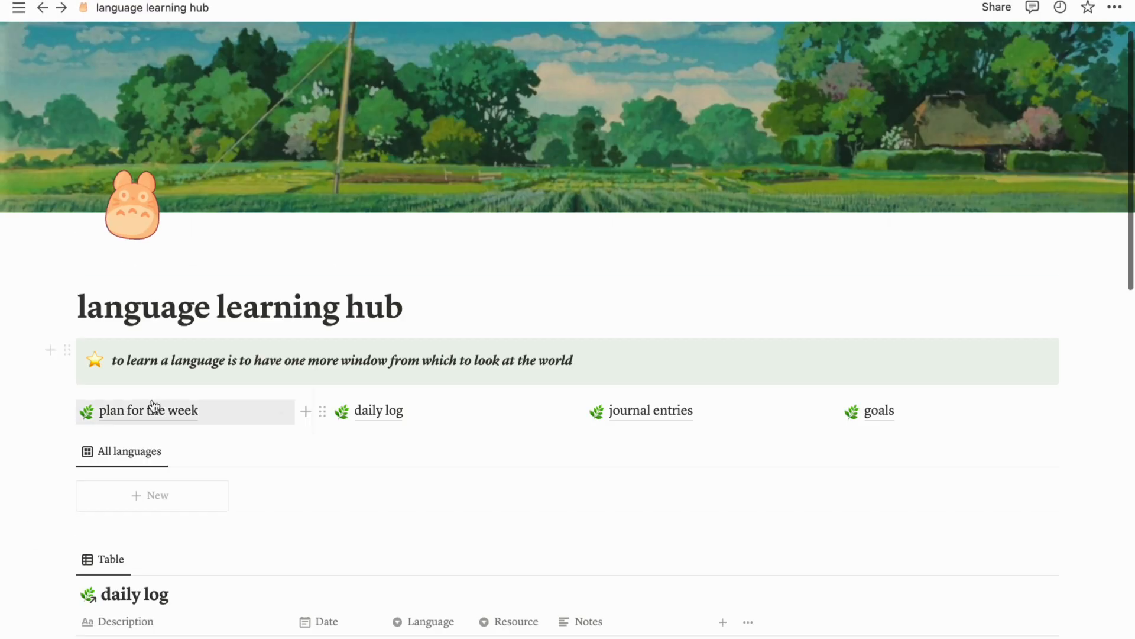
left_click(152, 406)
left_click_drag(1026, 344, 94, 254)
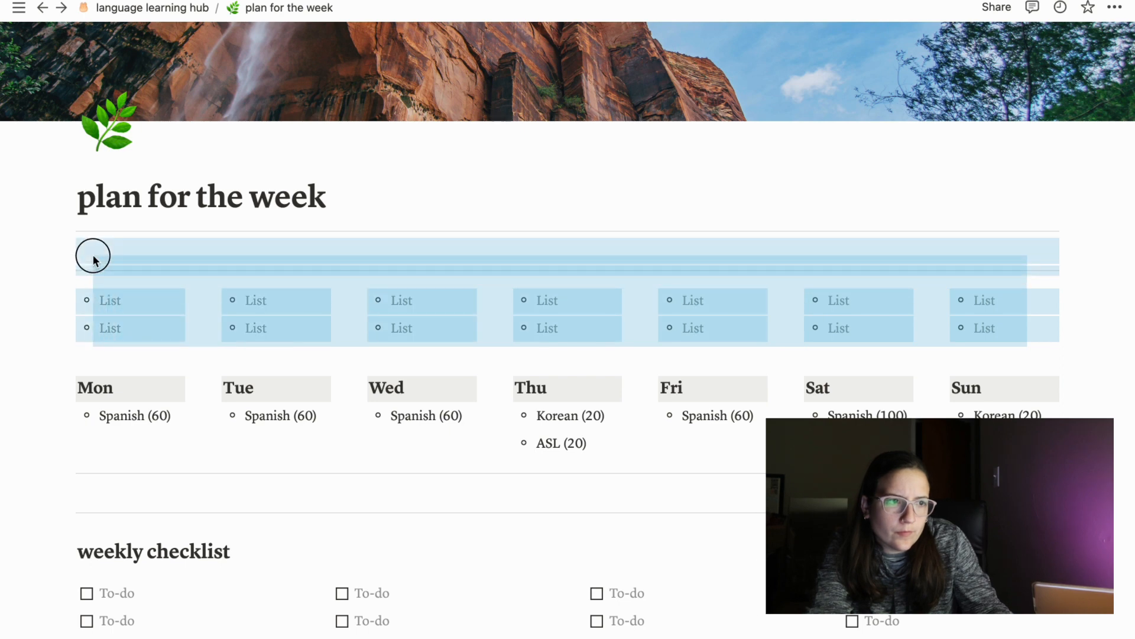
key("BackSpace")
Step: Add the Spanish tasks "ES: Articles", "ES: audio-only" and "ES: read a book aloud" to the weekly checklist's first column
left_click(104, 478)
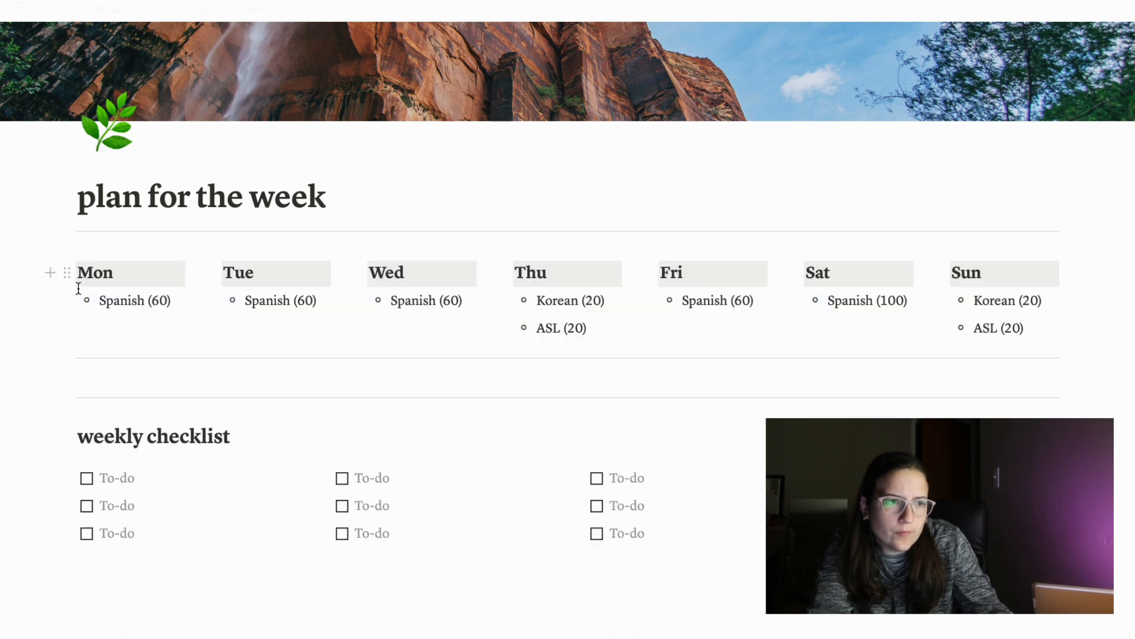
type("ES: Articles")
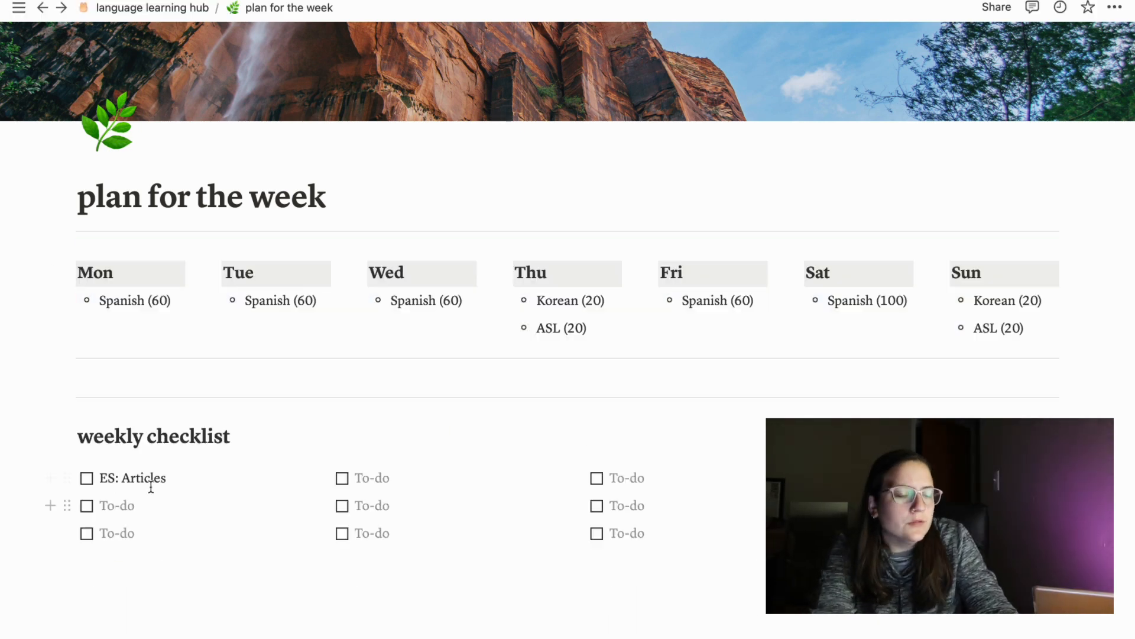
left_click(124, 506)
type("ES")
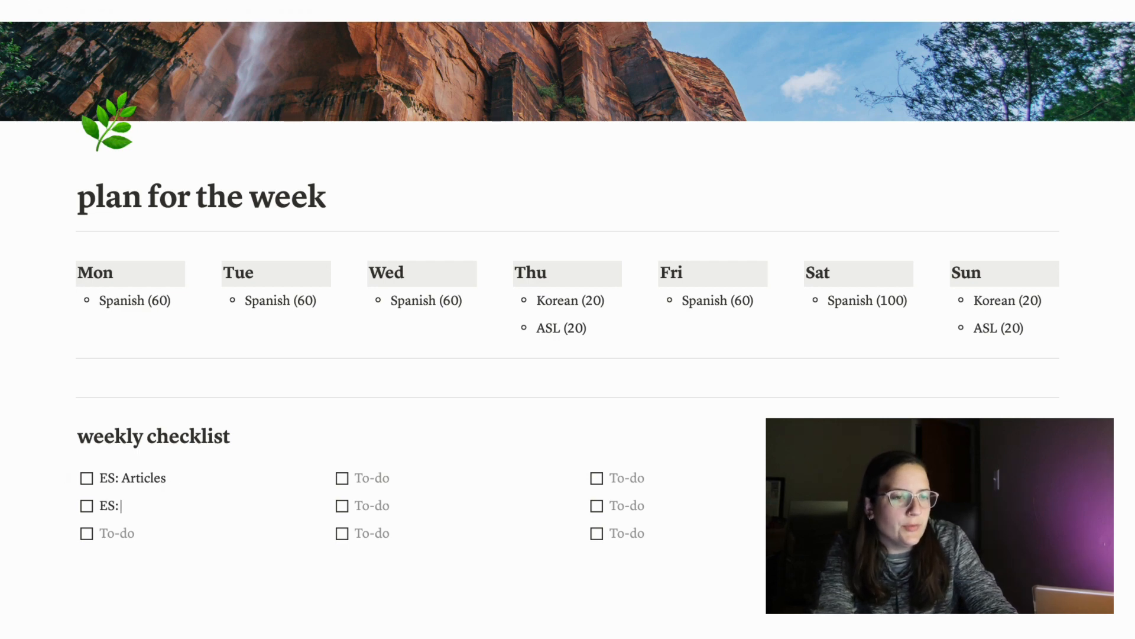
type(": audio-only")
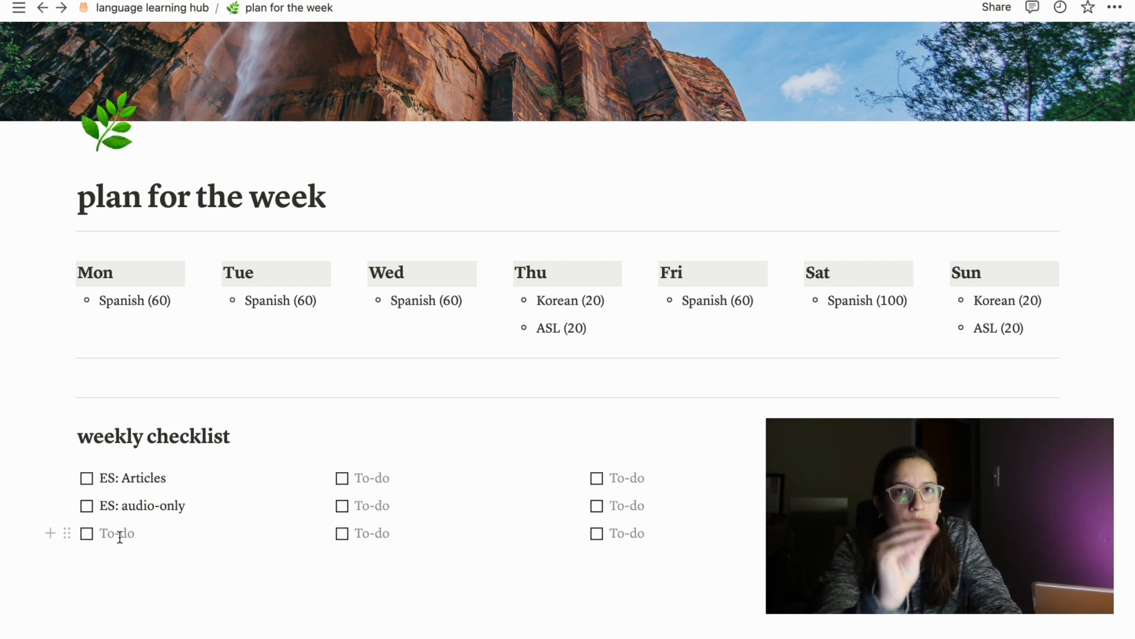
type("ES: read a book")
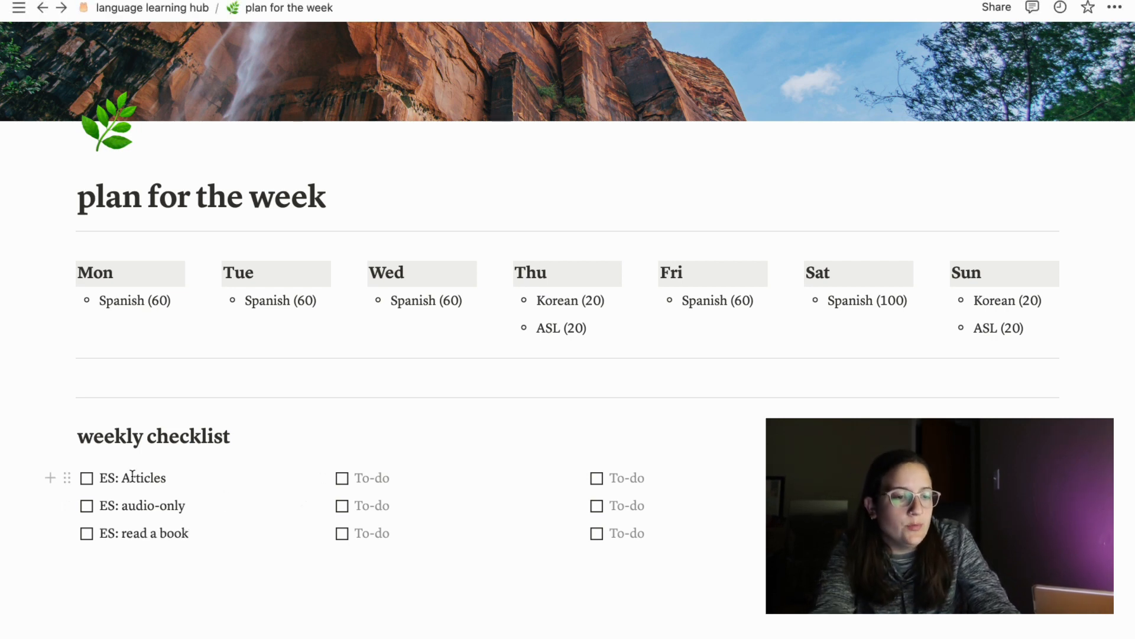
type(" aloud")
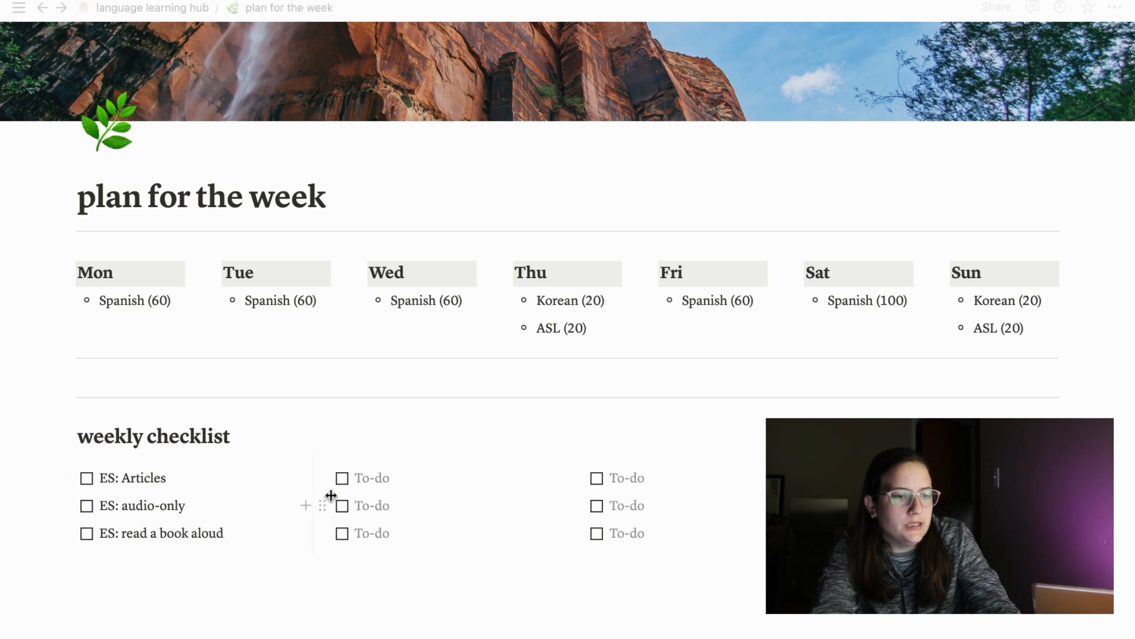
Step: Add the Korean tasks "KR: build vocabulary" and "KR: watch a show" to the second column of the weekly checklist
left_click(377, 478)
type("KR:")
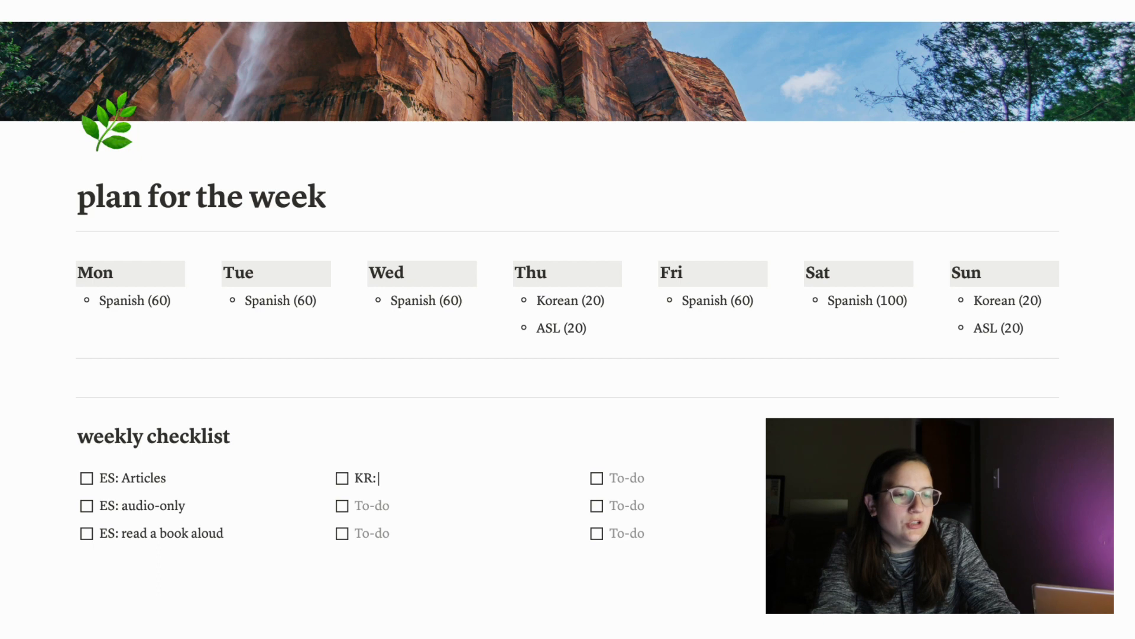
type(" build vocabulary")
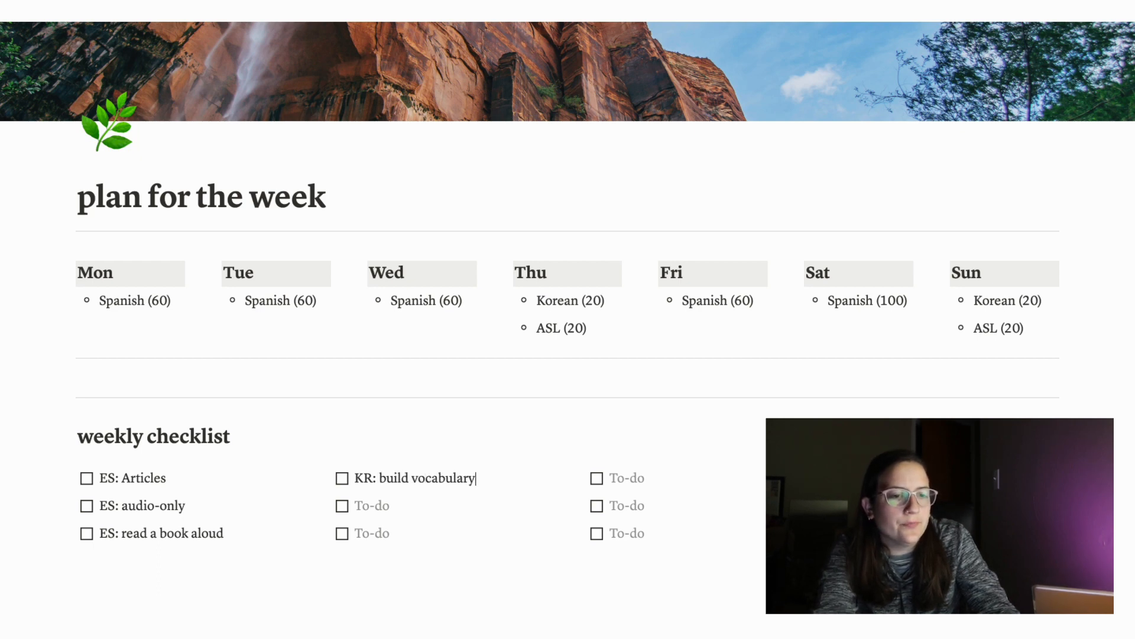
left_click(381, 508)
type("KR: s")
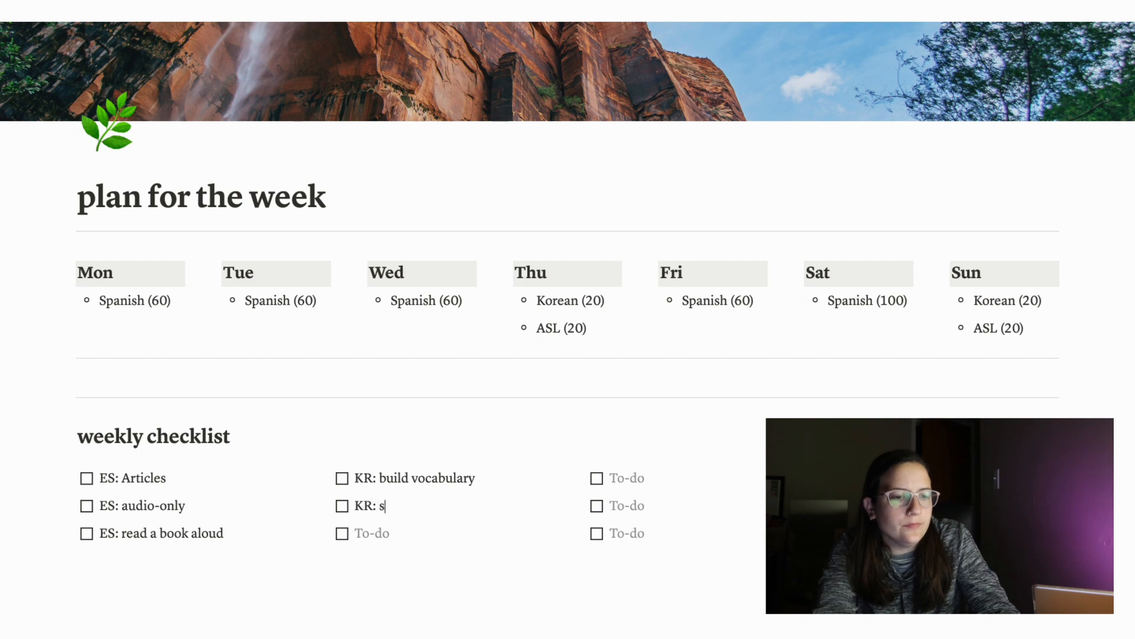
key("BackSpace")
type("watch a show")
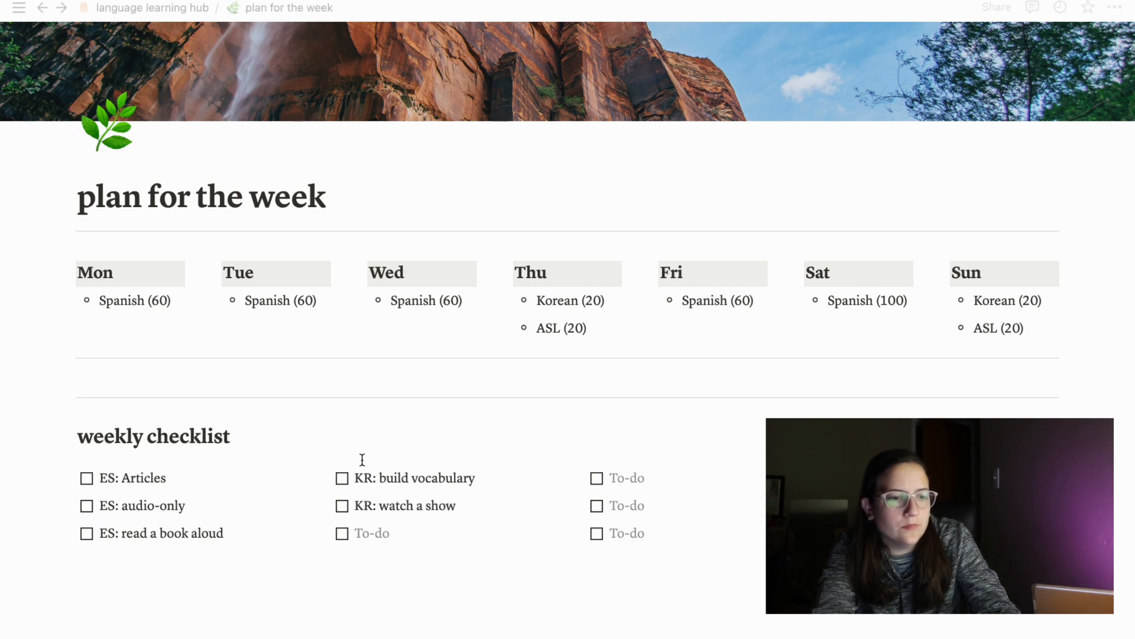
Step: Enter "ASL: review vocab" and a second ASL task in the third column of the weekly checklist
left_click(621, 478)
type("ASL: review vocab")
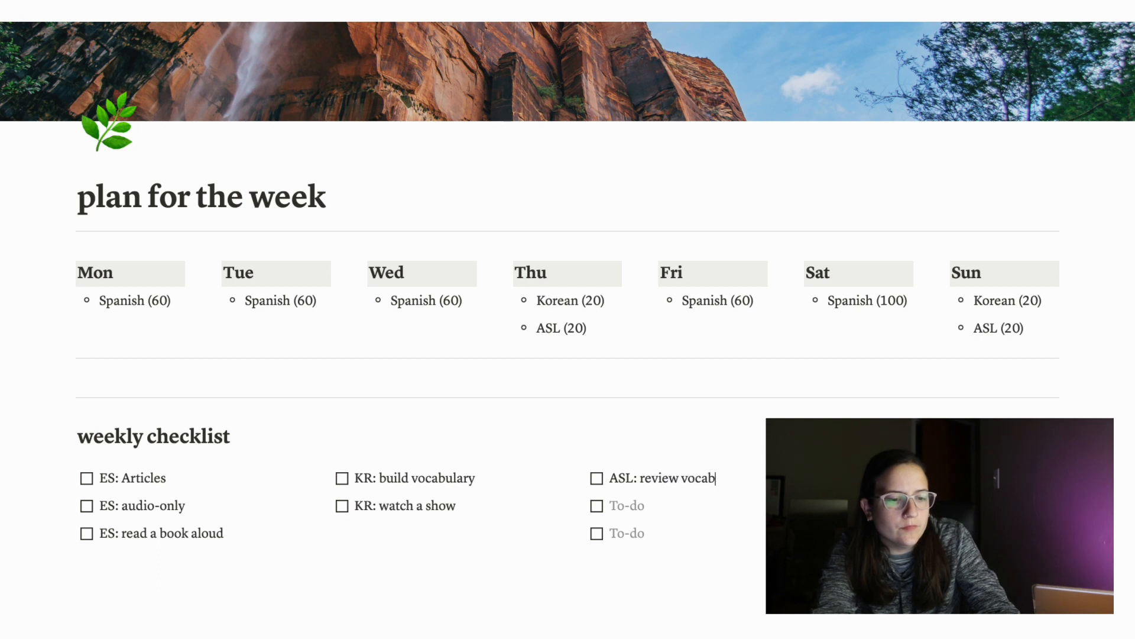
key("Return")
type("ASL:")
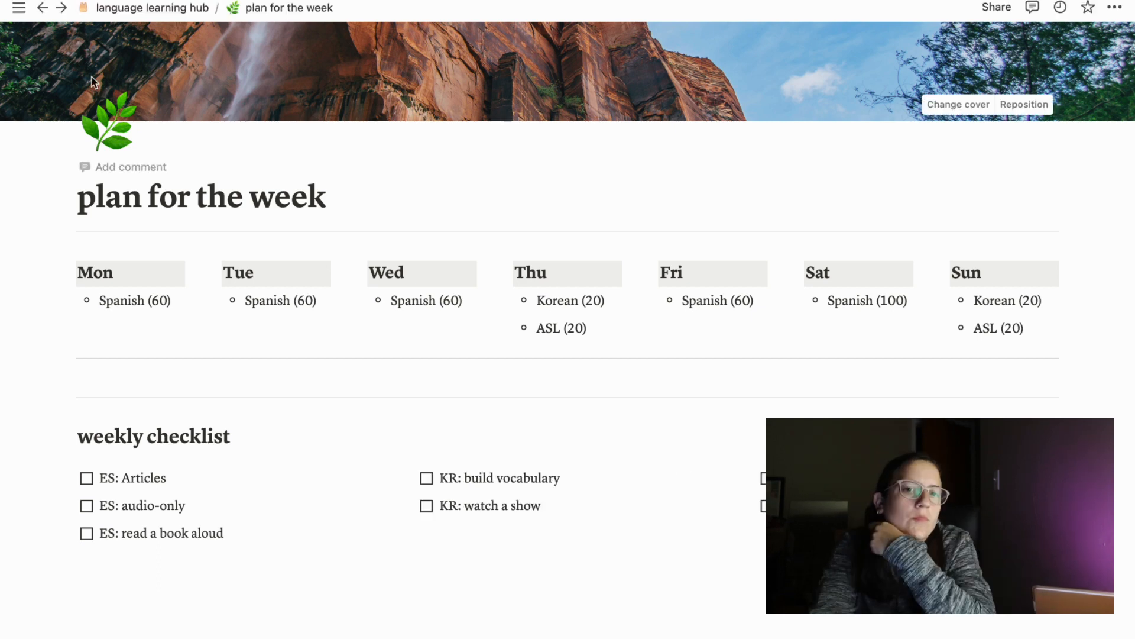
Step: Open the goals page from the language learning hub and title the life and 2022 columns Spanish, ASL and Korean
left_click(131, 8)
scroll(893, 271, "down", 3)
left_click(875, 286)
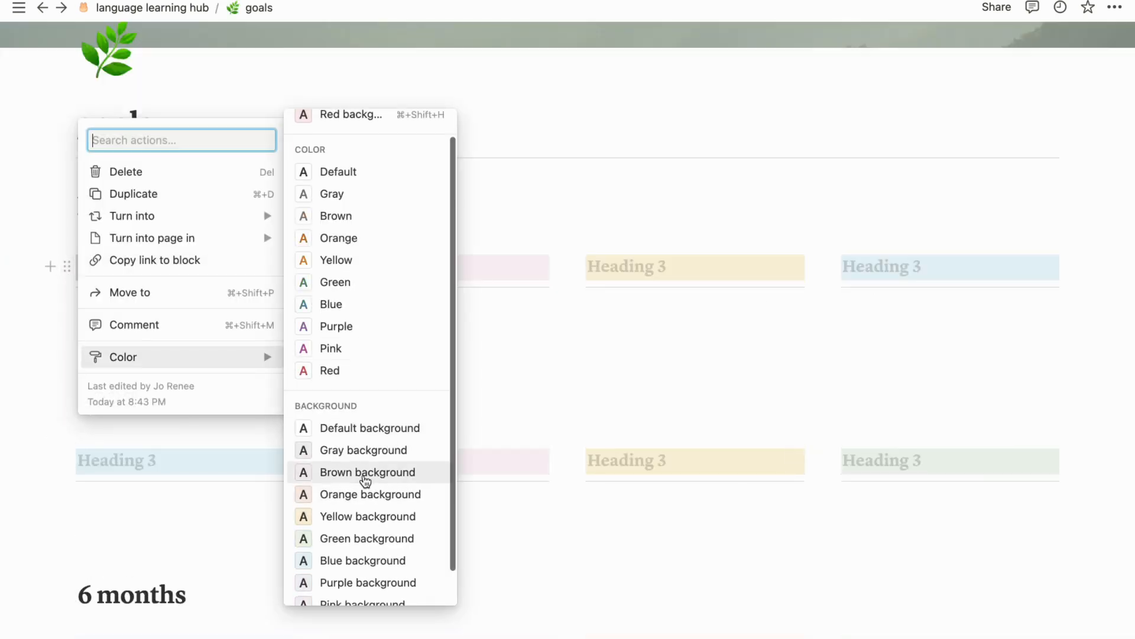
left_click(183, 263)
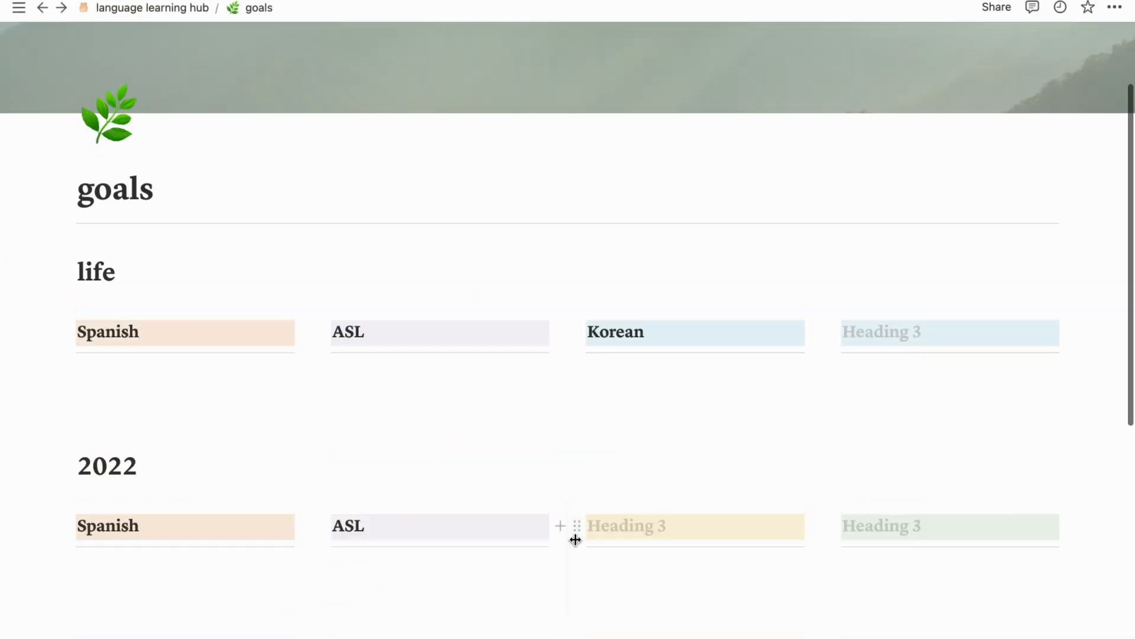
left_click_drag(646, 333, 588, 332)
left_click(679, 528)
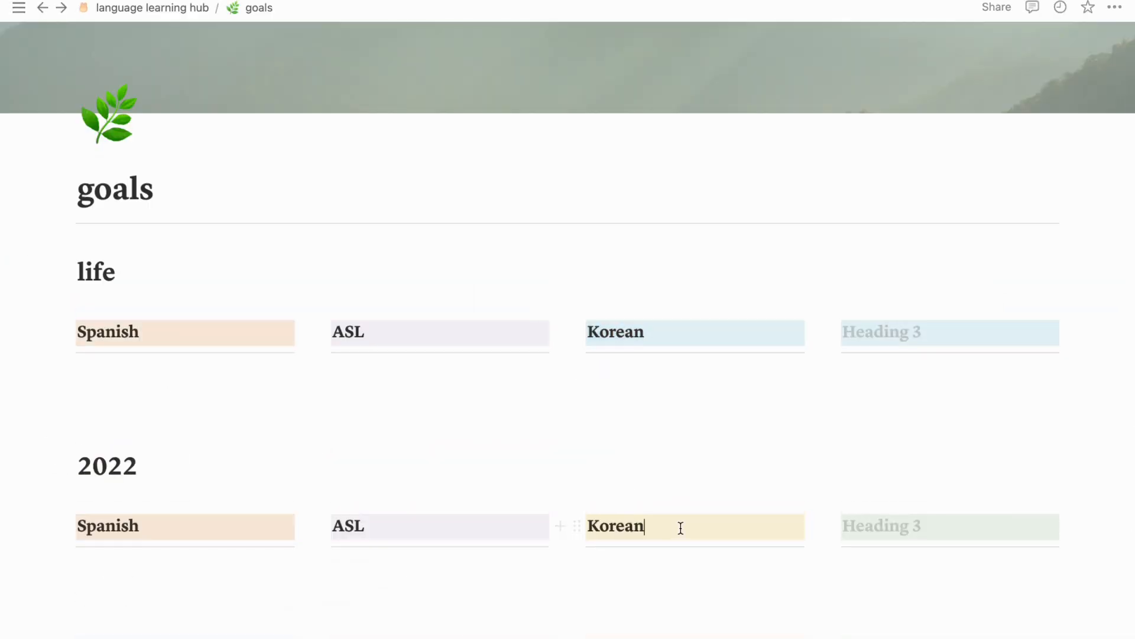
type("Korean")
Step: Give the Korean headings in the goal sections a blue background and title the fourth column Dabble
scroll(679, 529, "down", 4)
scroll(603, 516, "down", 4)
left_click(577, 249)
left_click(641, 574)
left_click(578, 471)
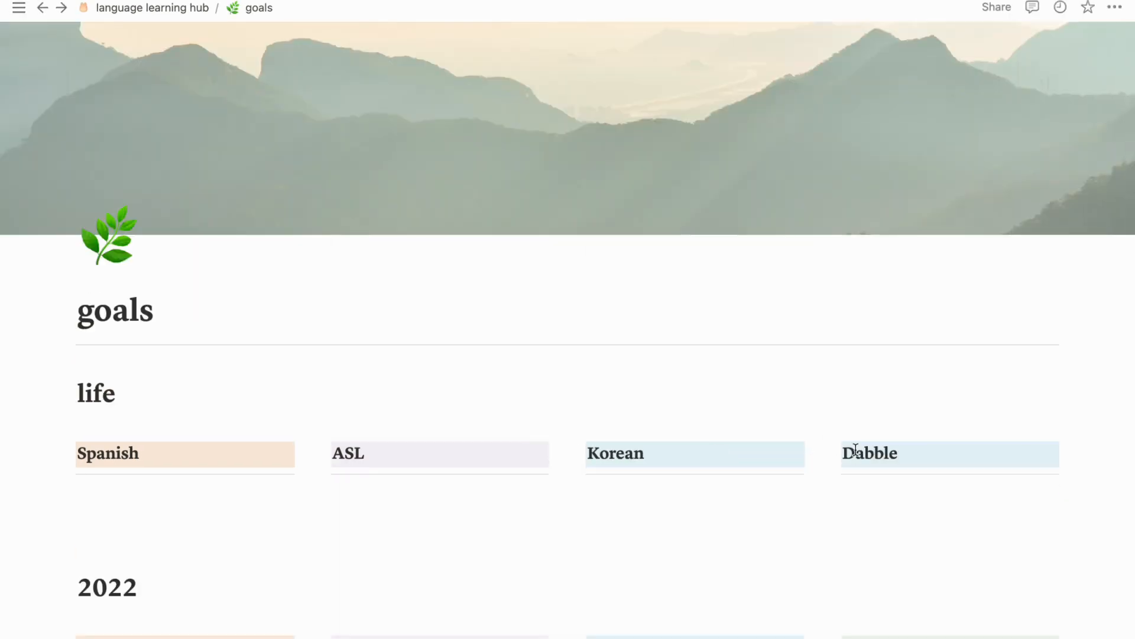
scroll(908, 456, "down", 5)
scroll(191, 438, "up", 5)
Step: Write "Be able to speak about any topics of interest to me" as the life goal for Spanish
left_click(132, 490)
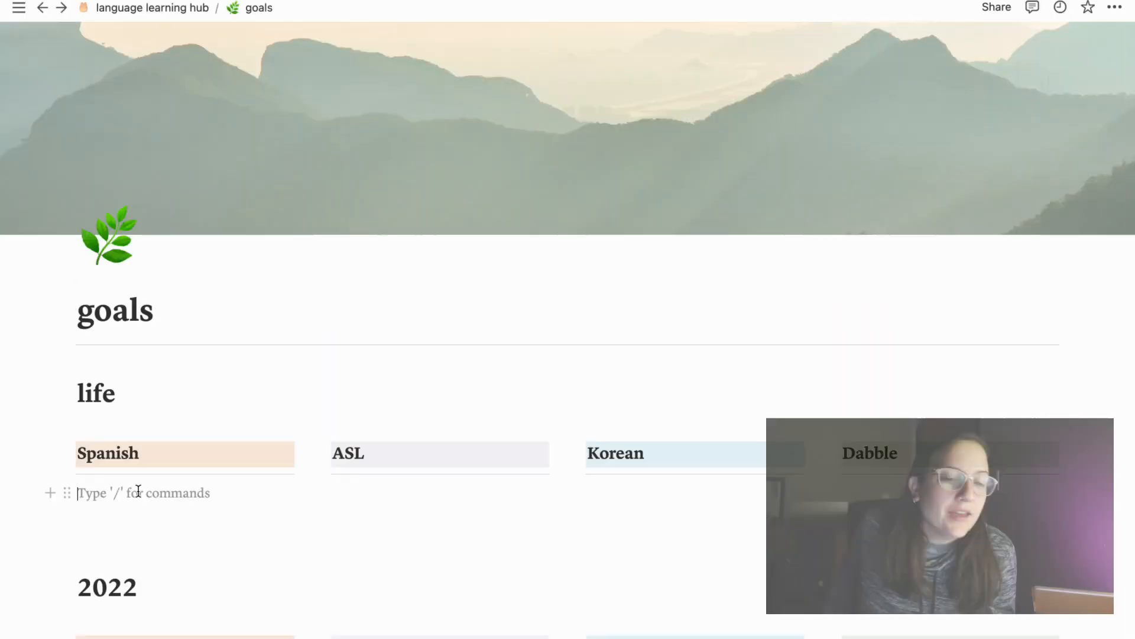
scroll(934, 322, "down", 2)
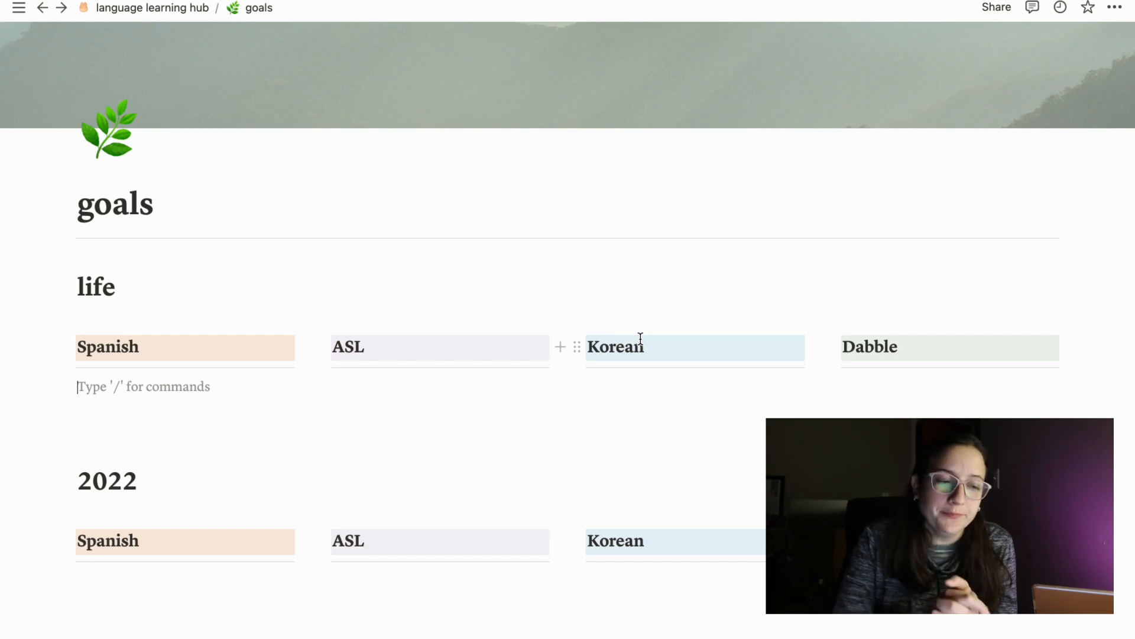
type("Be able to read and spe")
type("ak about")
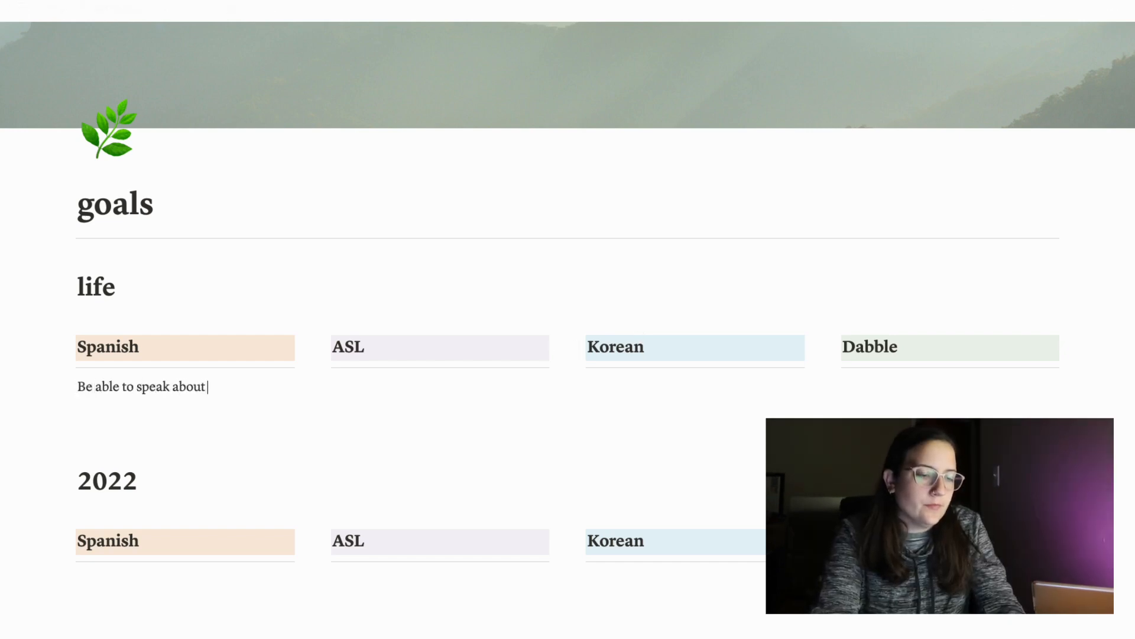
type(" any topics of")
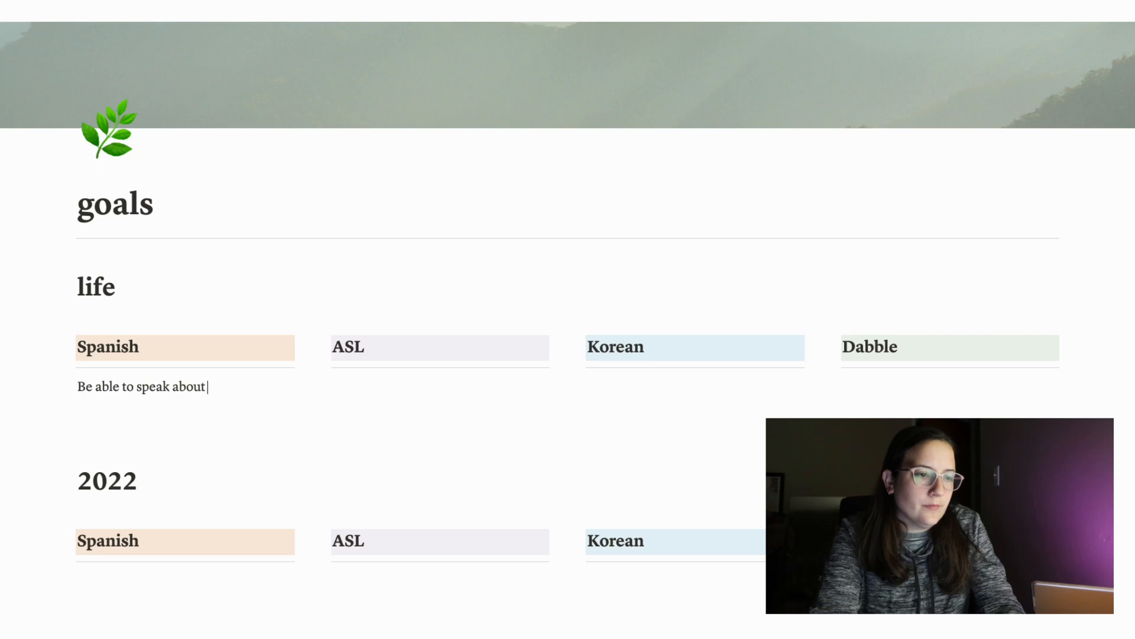
type(" interest t")
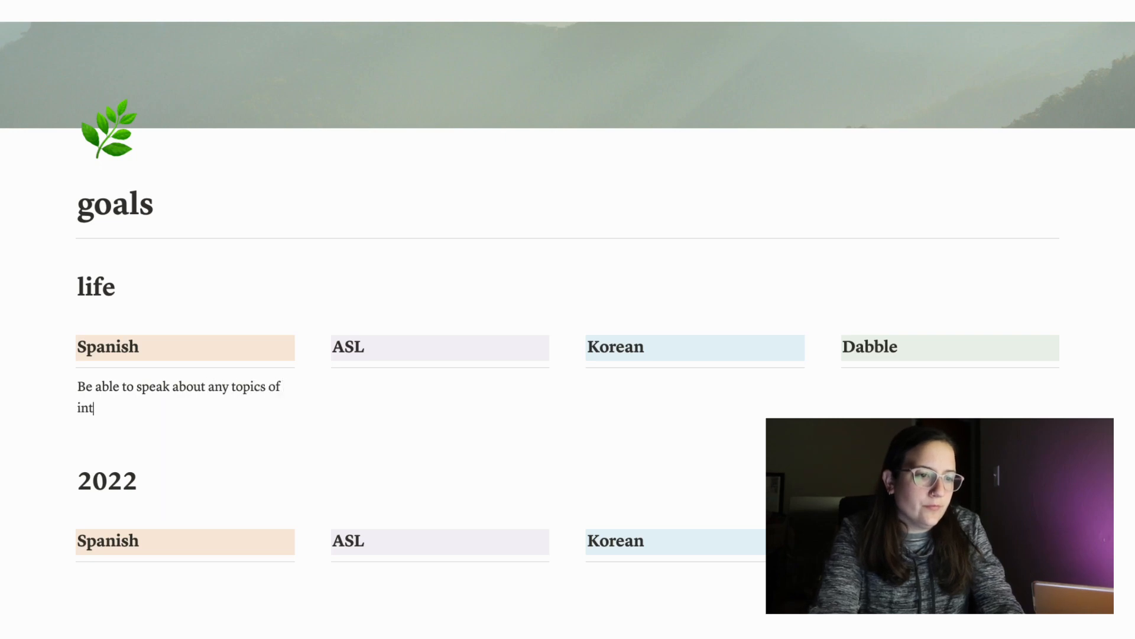
type("o me")
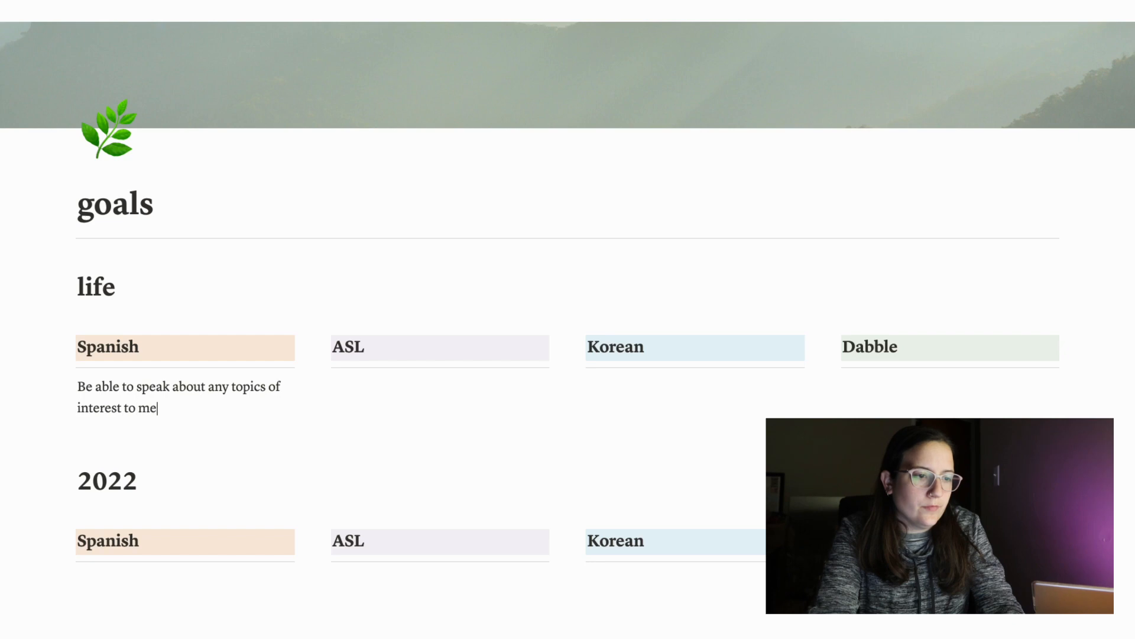
Step: Insert "read and" before "speak" in the first Spanish life goal
left_click(137, 387)
type("read ad")
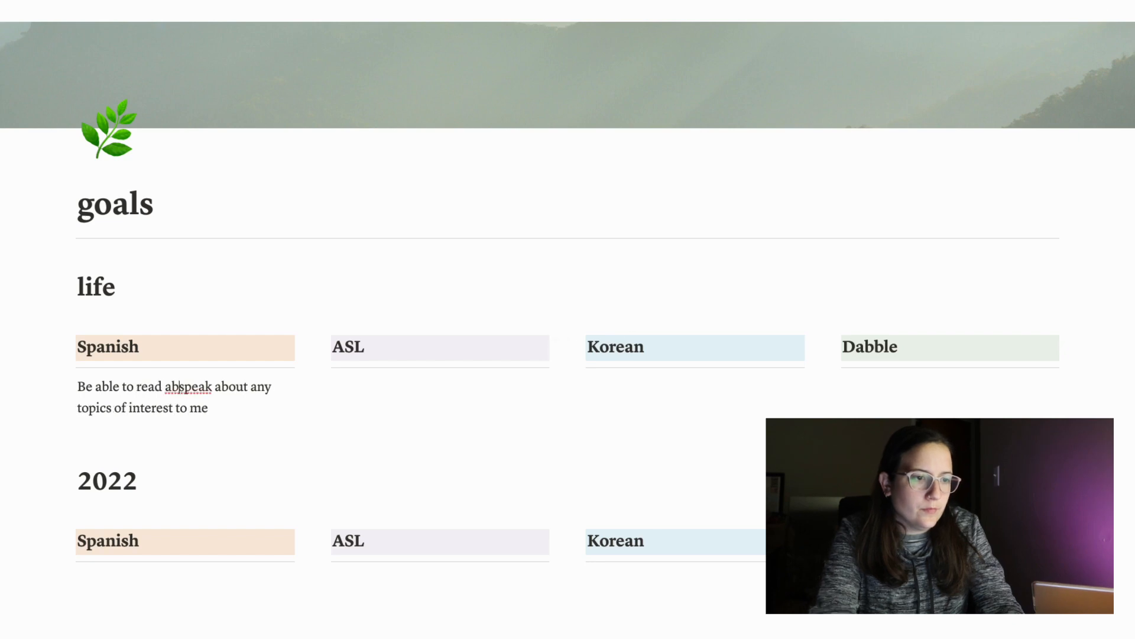
key("BackSpace")
type("nd")
Step: Add the Spanish life goals "Live in a Spanish-speaking country" and "Possibly go to grad school in Spanish" on separate lines
left_click(228, 408)
key("Return")
type("Live in a Spanish-speaking country")
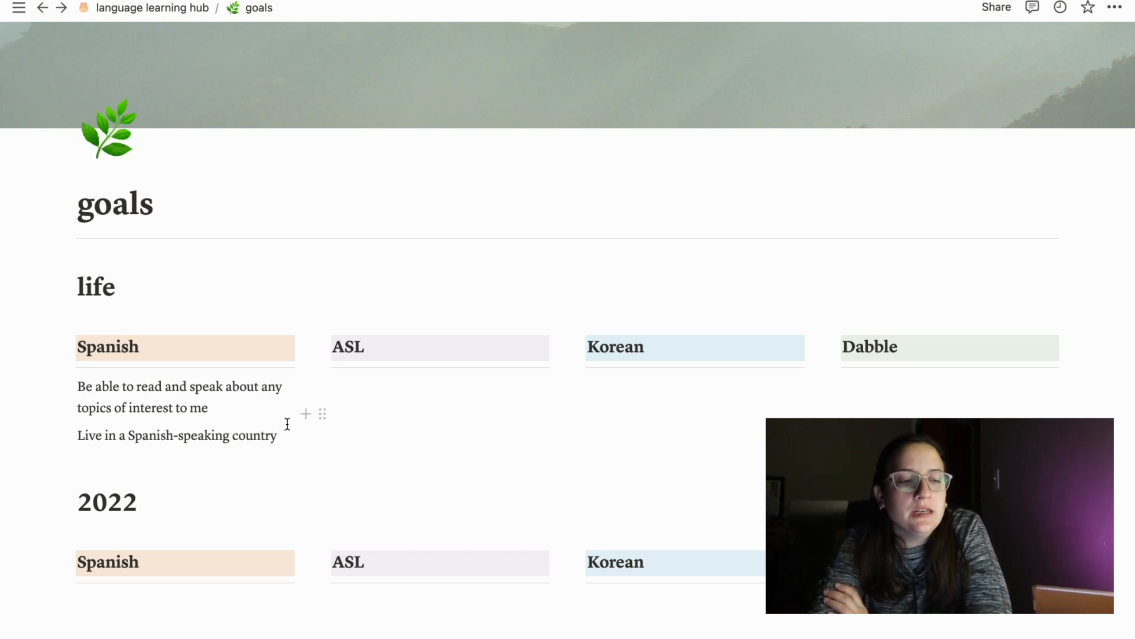
key("Return")
type("Po")
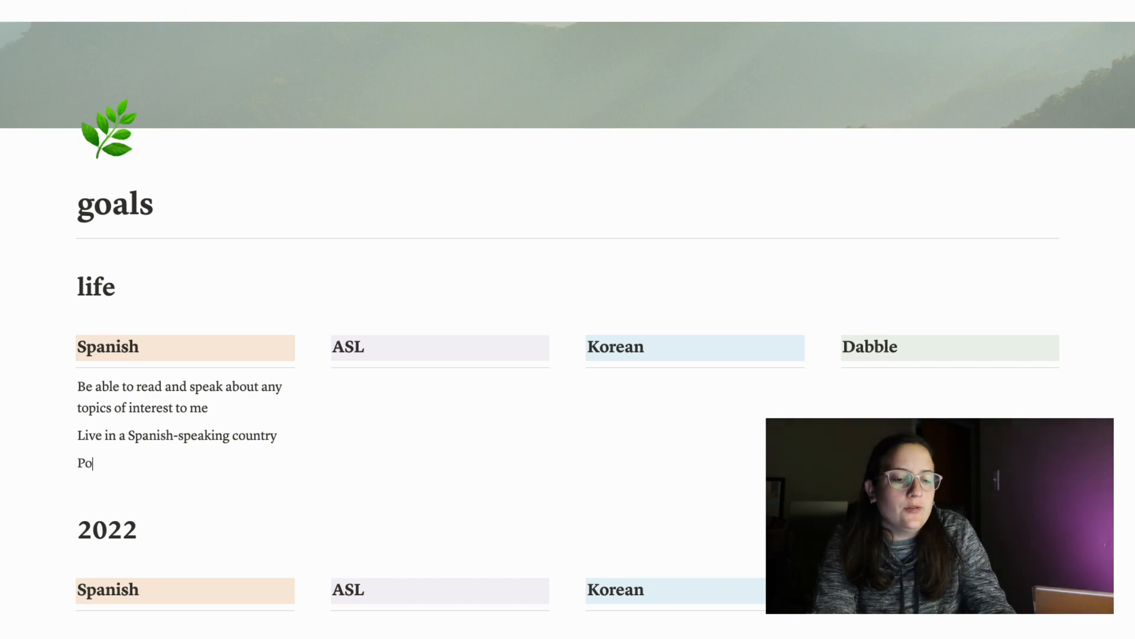
type("ssibly")
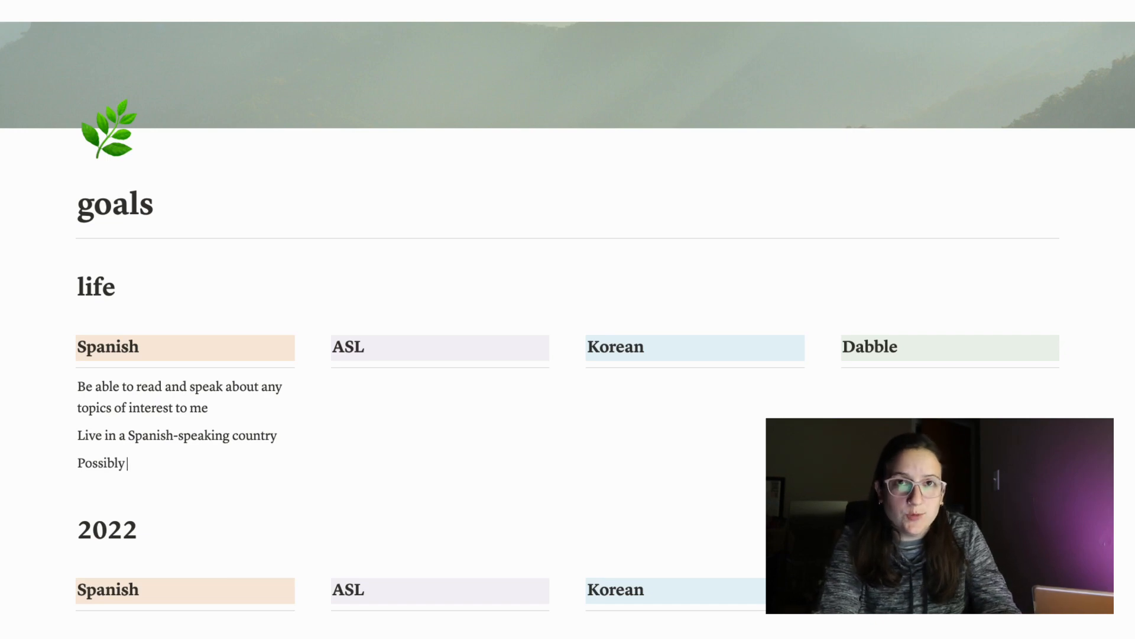
type("go")
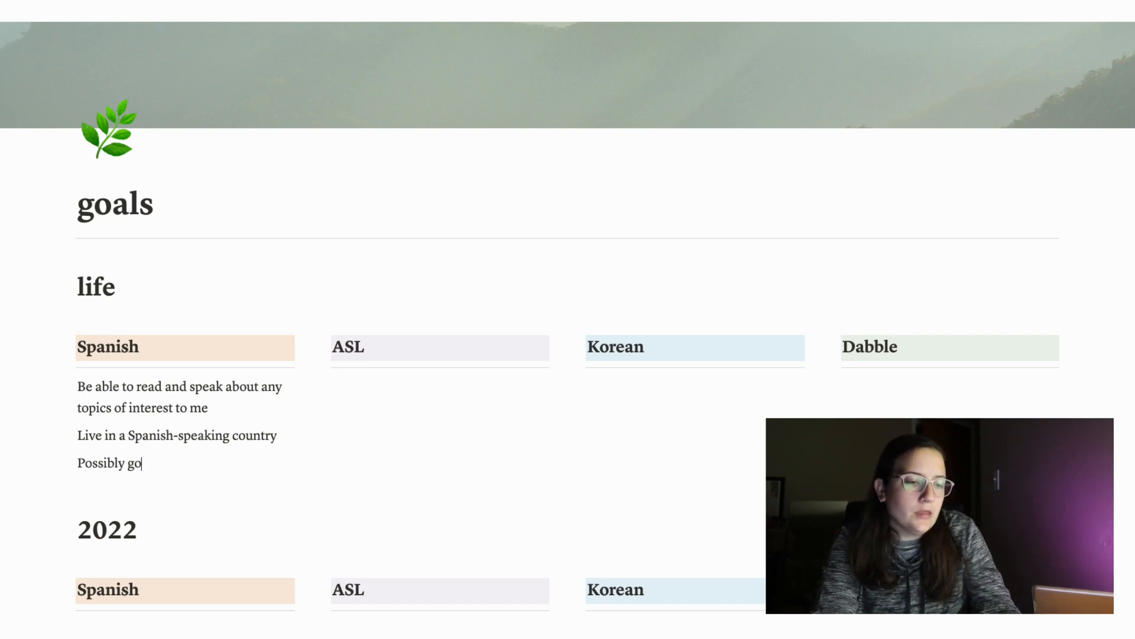
type(" to grad school in Spanish")
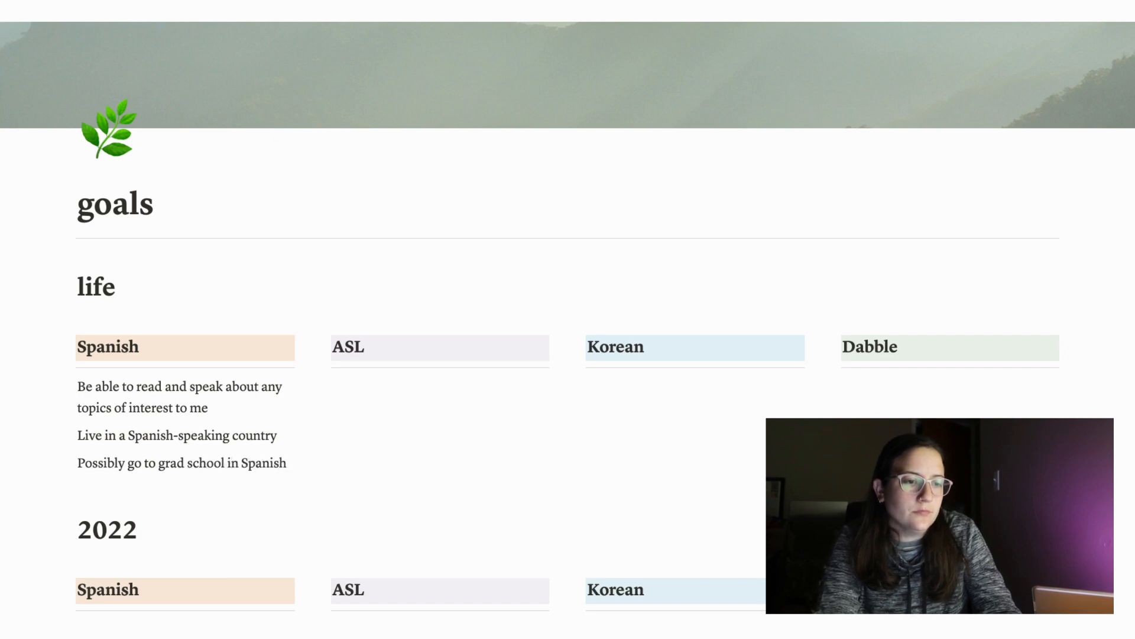
Step: Write the ASL life goals "Be able to communicate effectively on everyday topics and situations" and "Comprehend ASL content"
left_click(372, 391)
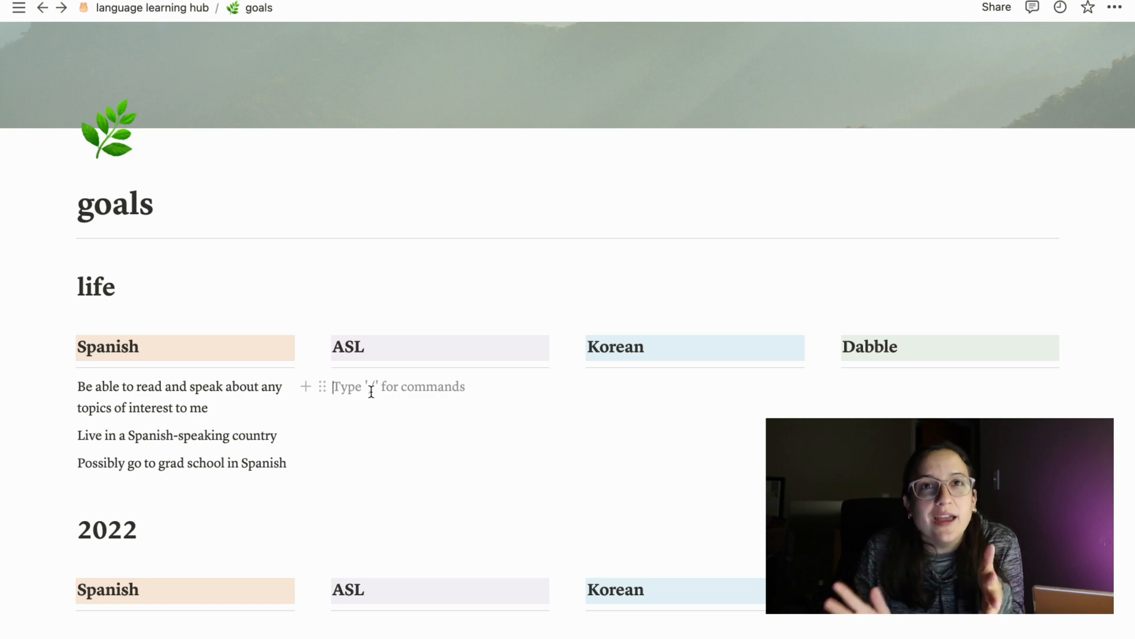
type("Be ")
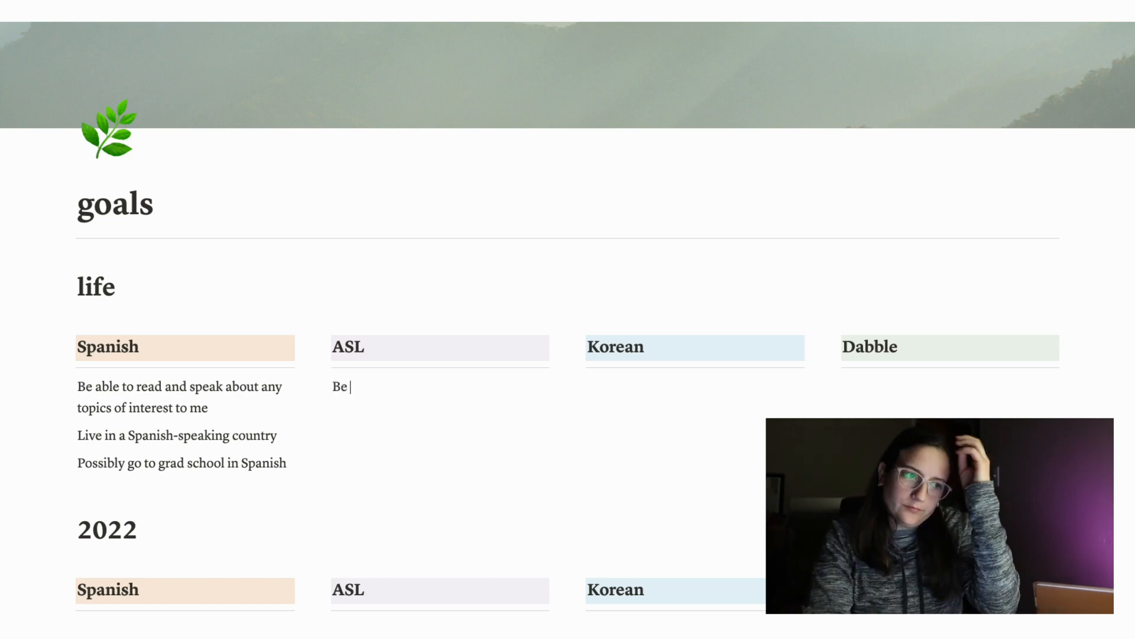
type("able to communicate effectively on everyd")
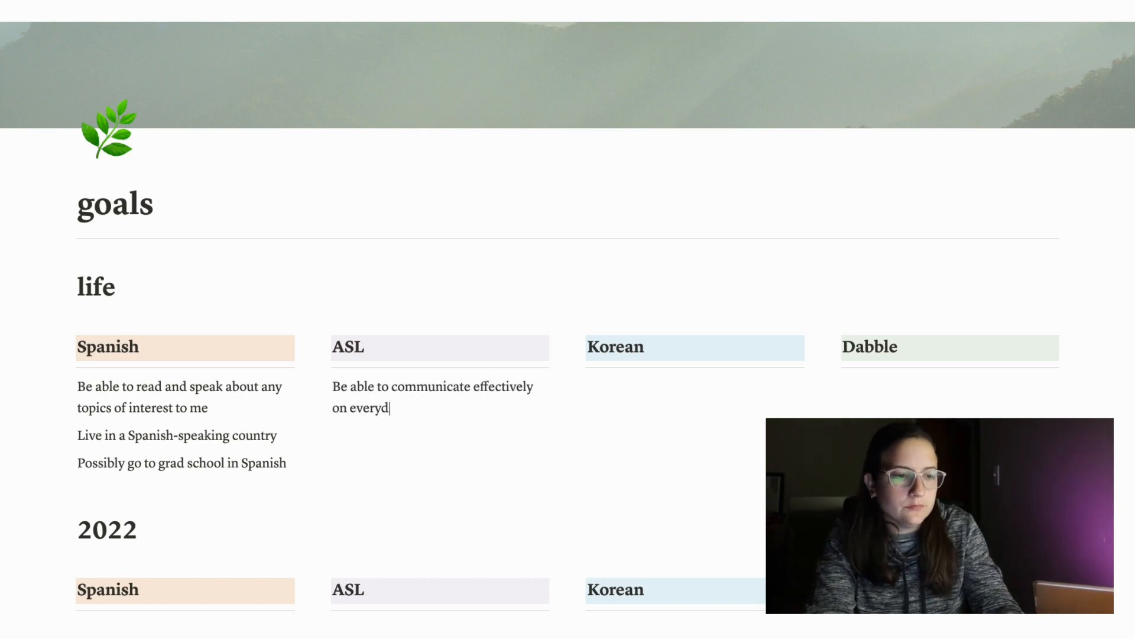
type("ay topics and situations")
key("Return")
type("Comprehend ASL content")
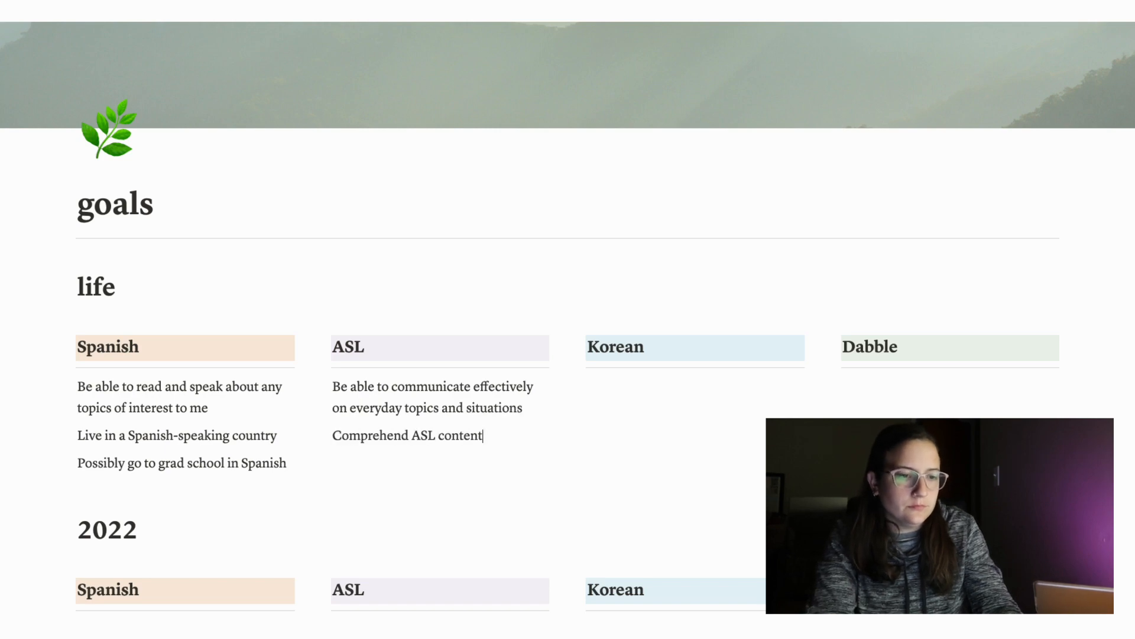
Step: Write "Be able to understand some Korean television" as the first life goal for Korean
scroll(762, 307, "down", 2)
left_click(761, 307)
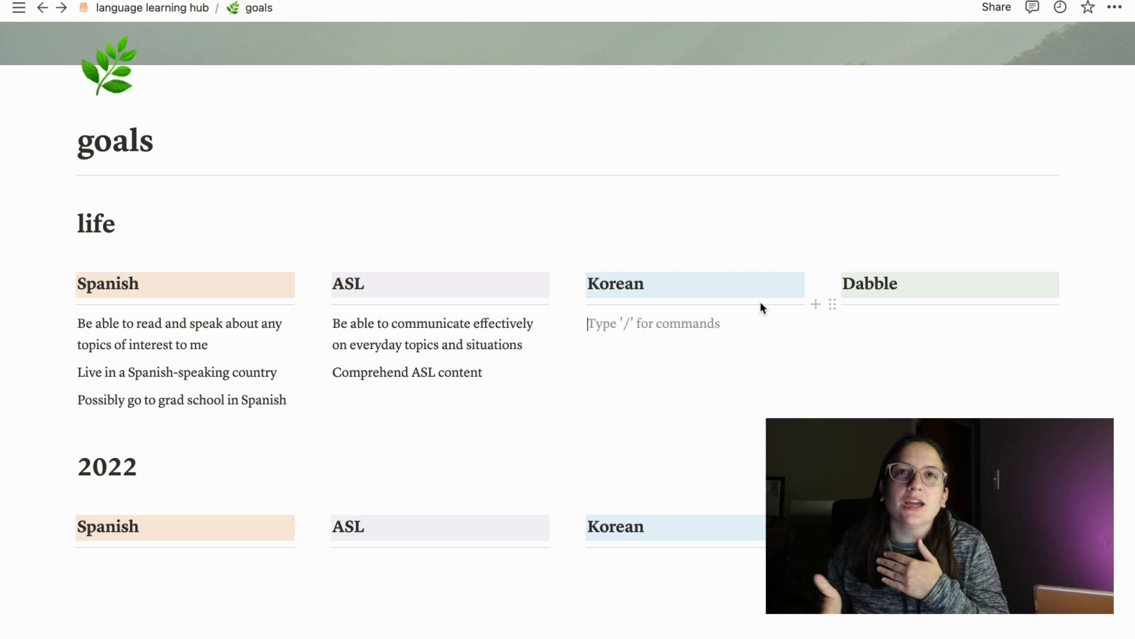
scroll(717, 316, "down", 3)
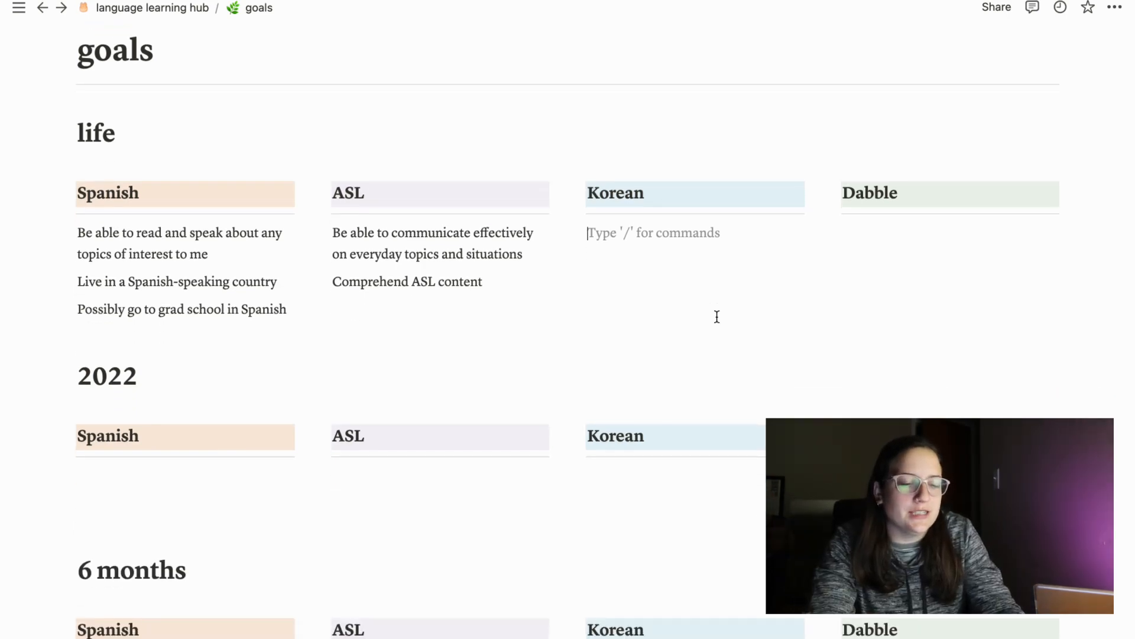
type("Be able to understand some Korean televe")
key("BackSpace")
type("ision")
Step: Add the Korean life goals "Gain a better understanding of Korean history and culture" and "Visit Korea" on separate lines
key("Return")
type("Gain a ne")
type("better un")
type("der")
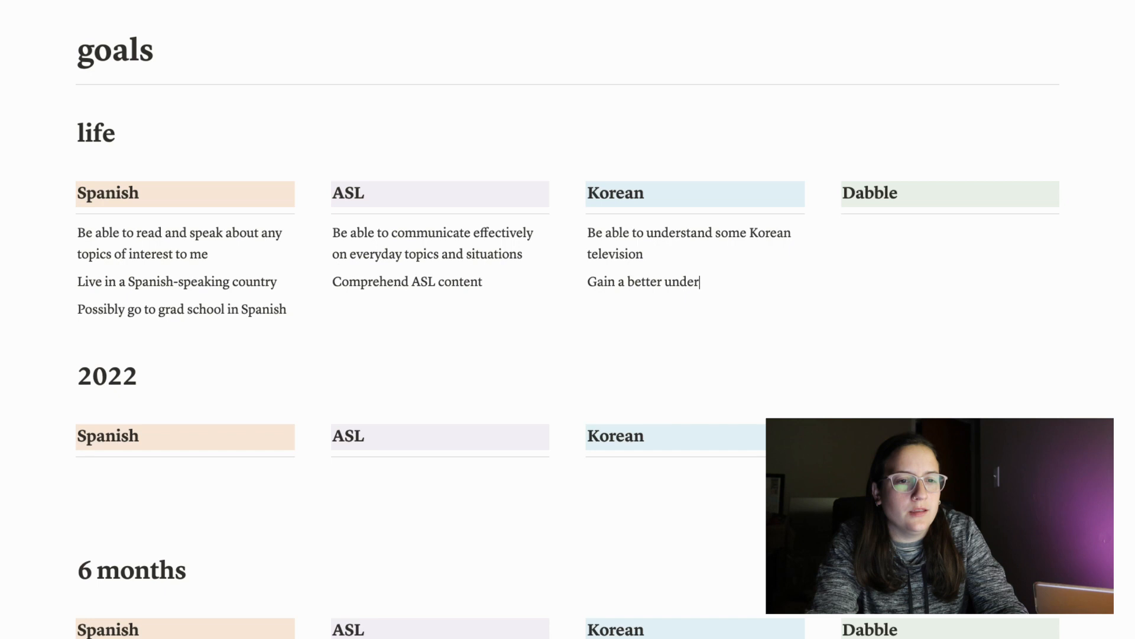
type("standing of Korean ")
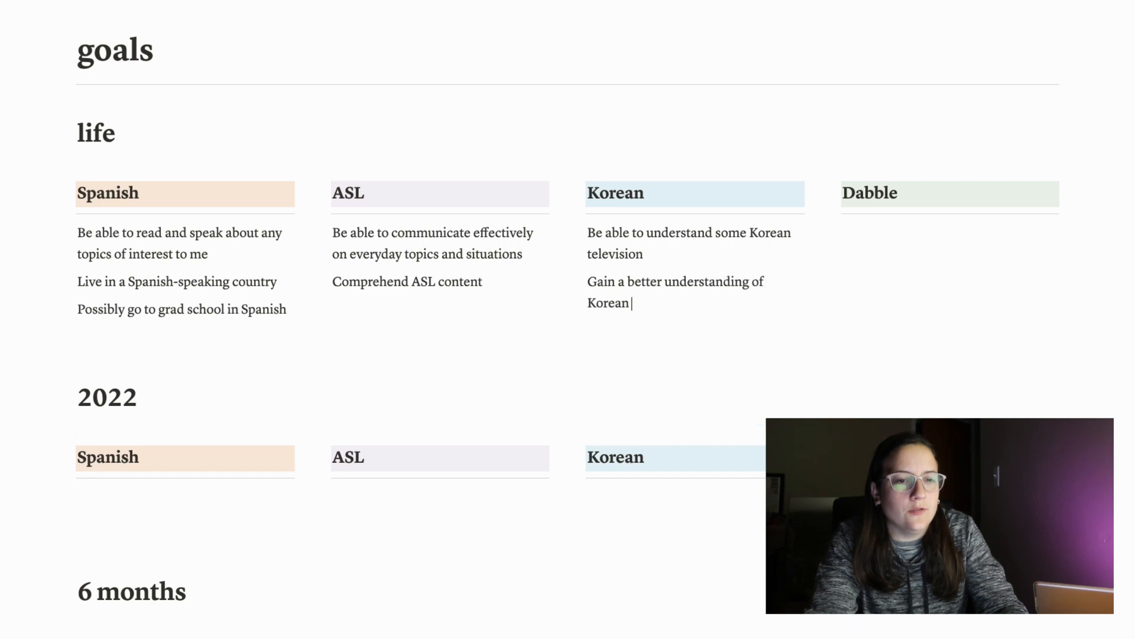
type("history and culture")
key("Return")
key("BackSpace")
key("Return")
type("Visi")
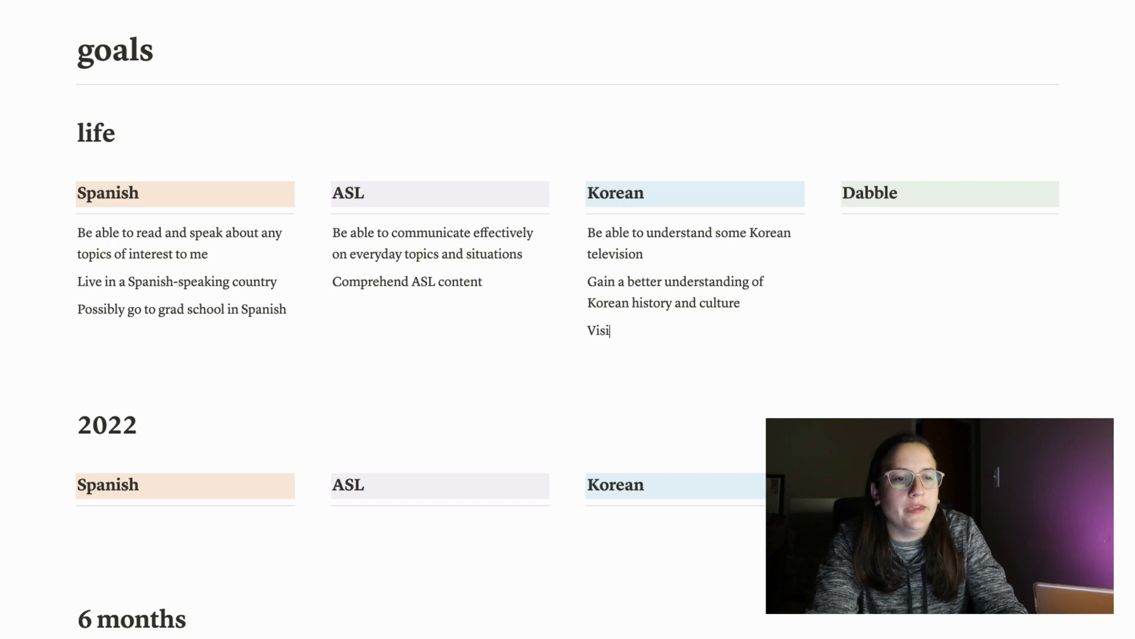
type("t Korea")
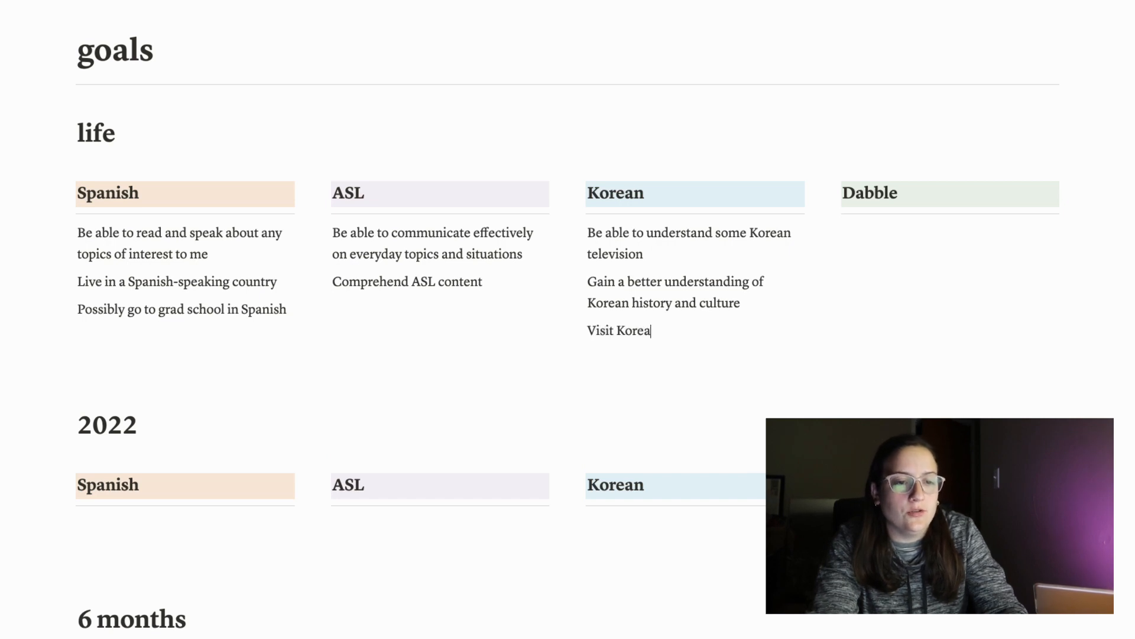
Step: Write the Dabble life goals "Maintain an interest in all languages and cultures" and "Take in media and culture from all around the world"
left_click(999, 172)
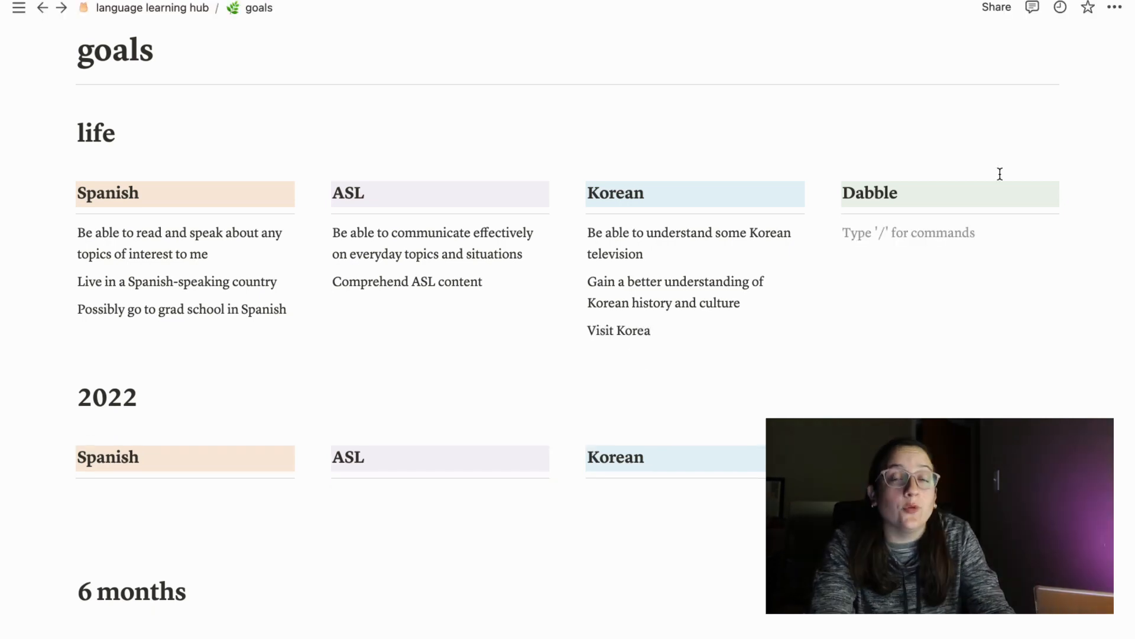
type("Maintain an interest in")
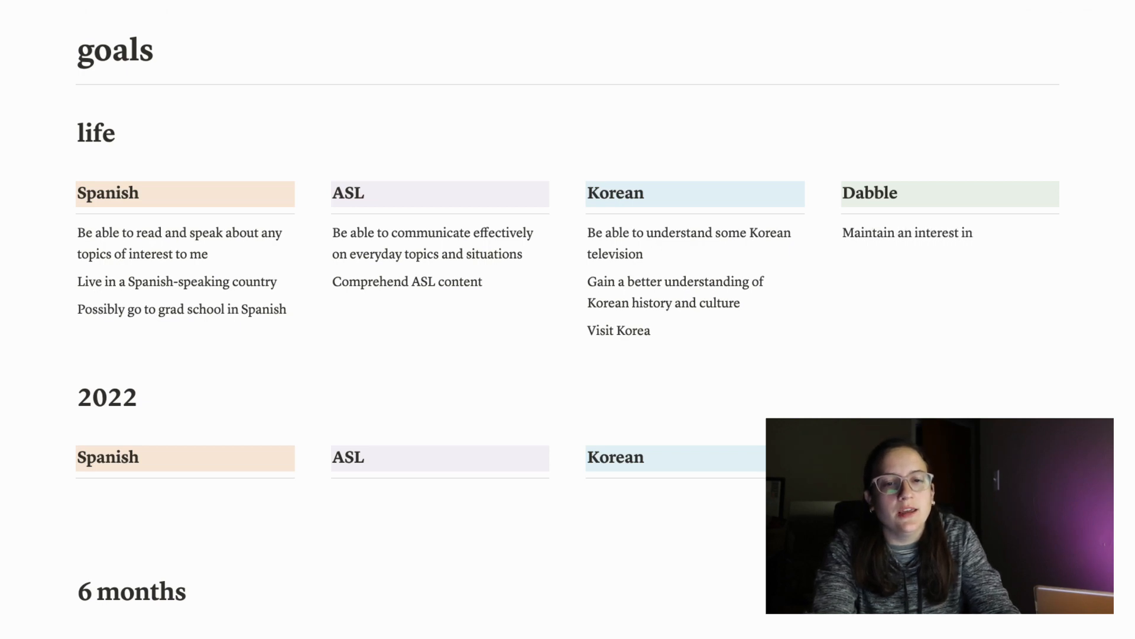
type(" all languages and cultures")
key("Return")
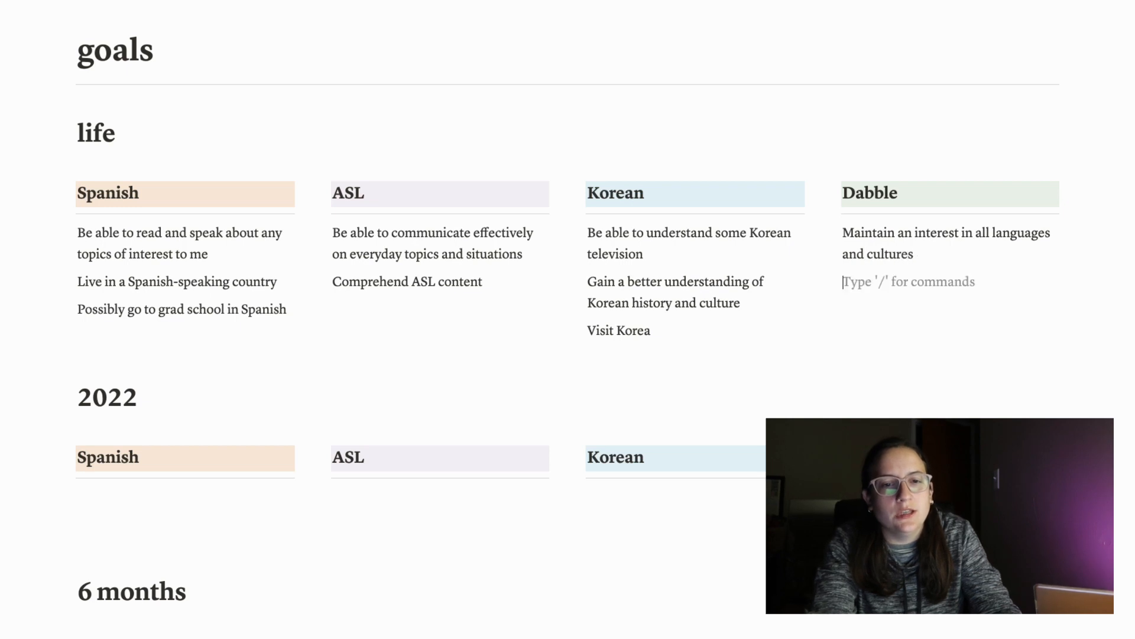
type("Take in media and individual")
key("ctrl+BackSpace")
type("culture")
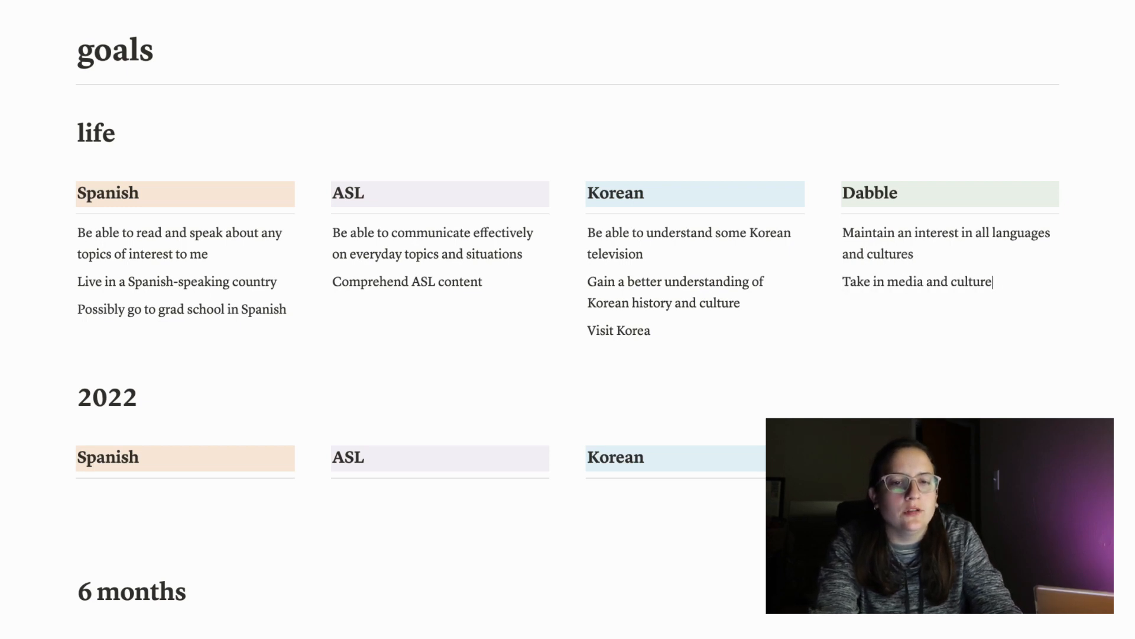
type(" from all around the world")
Step: List the 2022 Spanish goals "look into the DELE exam", "possibly italki lessons", "practice speaking" and "practice writing" on separate lines
scroll(227, 398, "down", 3)
left_click(227, 398)
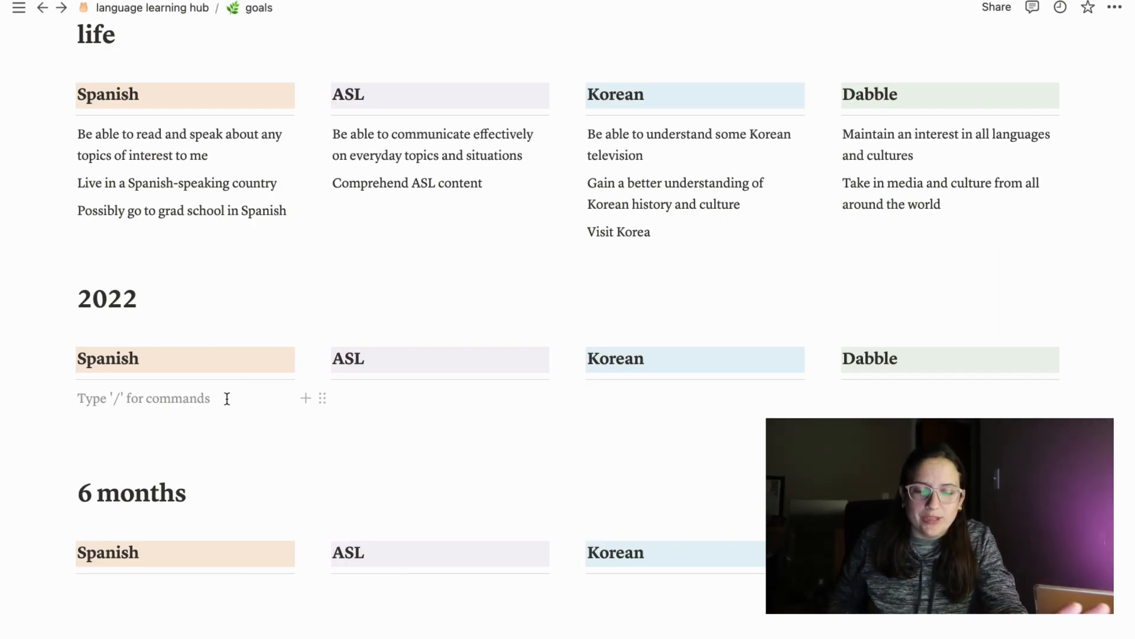
type("look into the DELE exam")
key("Return")
type("possibly italki lessons practice speaking")
key("Return")
type("practice writing")
key("Return")
Step: Add the 2022 Spanish goals "read novels written for adults", "watch more tv/movies", "audio-only content" and "start planning a trip"
type("read novels written for adults")
key("Return")
type("watch more tv/movies")
key("Return")
type("audio-only content")
key("Return")
type("start planning a trip")
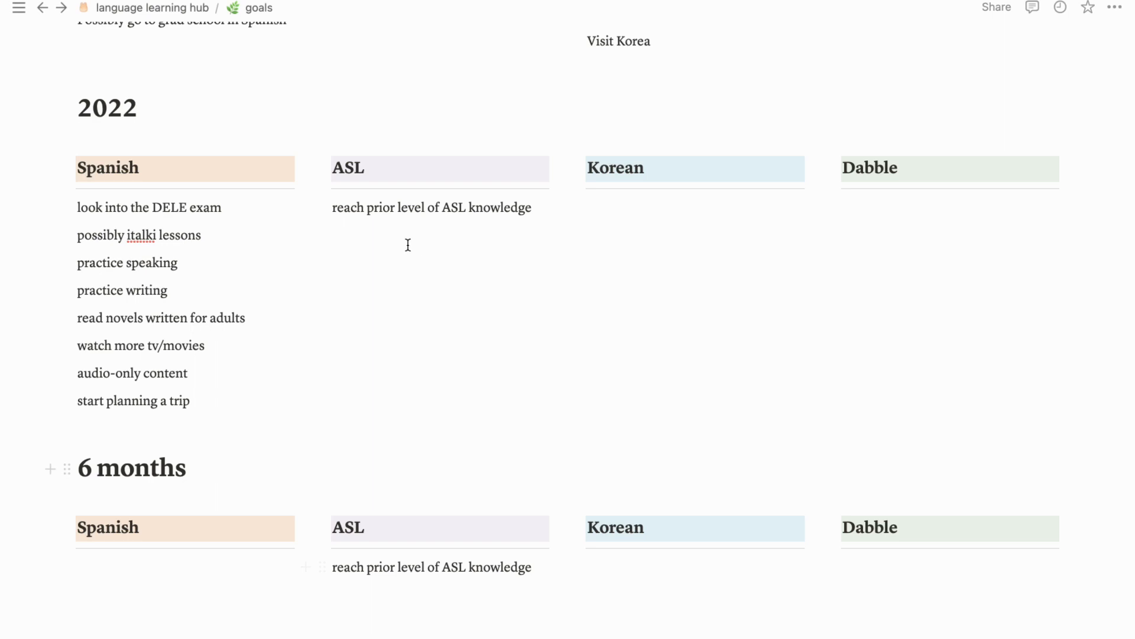
Step: Replace "reach" with "exceed" in the 2022 ASL goal about the prior level of ASL knowledge
left_click(363, 208)
key("BackSpace")
key("BackSpace")
key("BackSpace")
key("BackSpace")
key("BackSpace")
type("exceed")
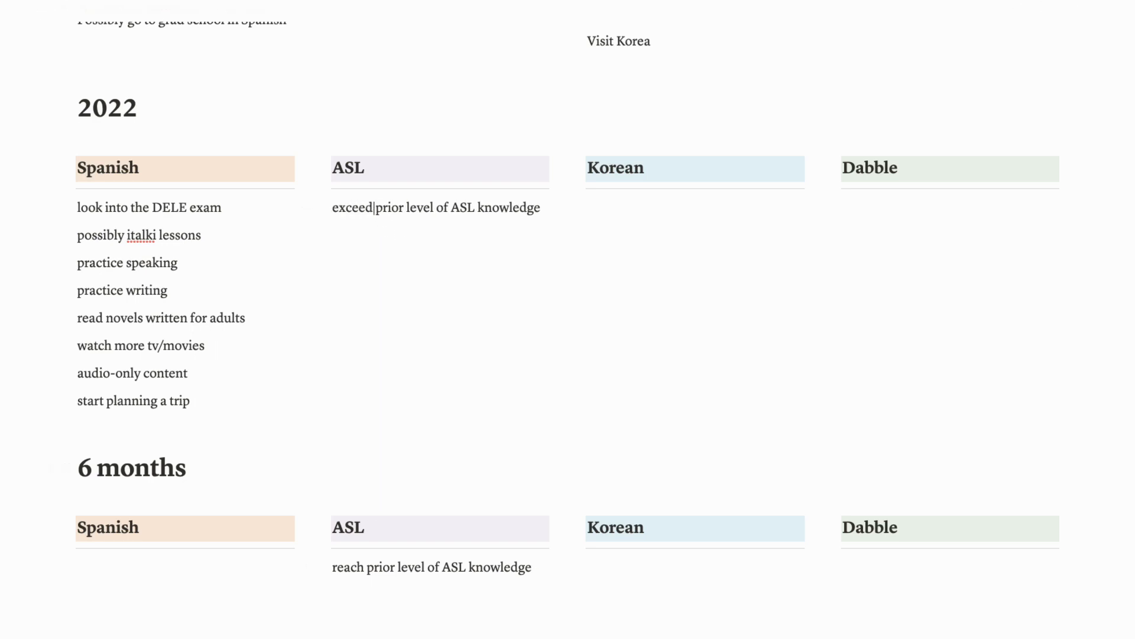
Step: Write the 2022 Korean goal "be able to read some stories in my short story book"
left_click(638, 210)
scroll(623, 325, "up", 1)
type("be able to read some stories in my short story book")
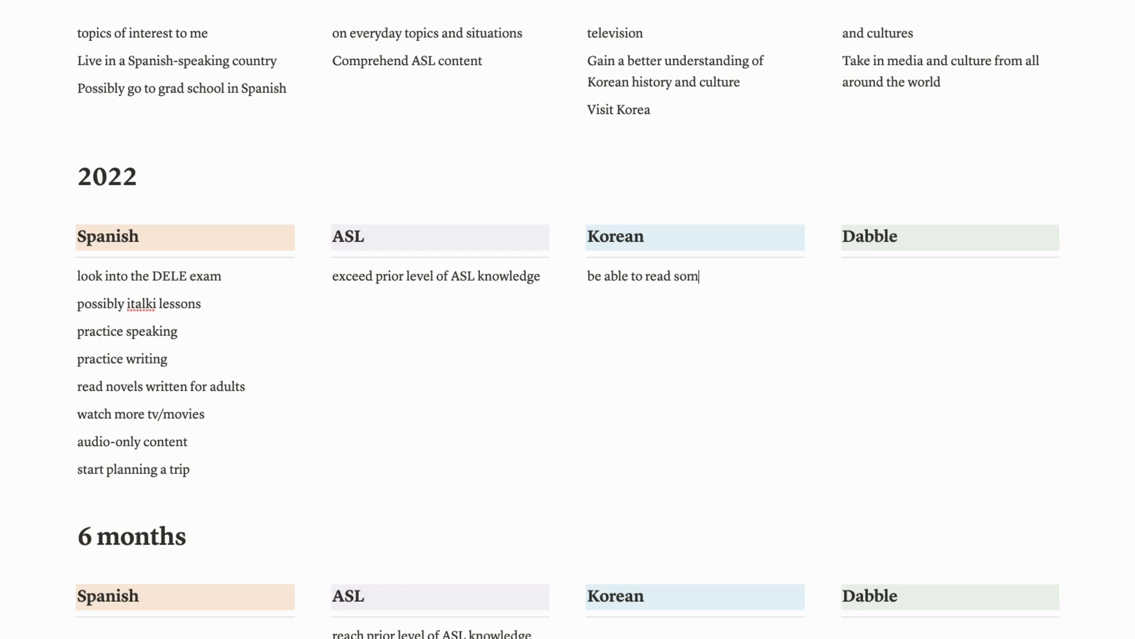
Step: Write the 2022 Dabble goal "dabble or watch media in:" with indented lines "french", "portuguese" and "hindi" beneath it
left_click(943, 266)
type("dabble or watch media in:")
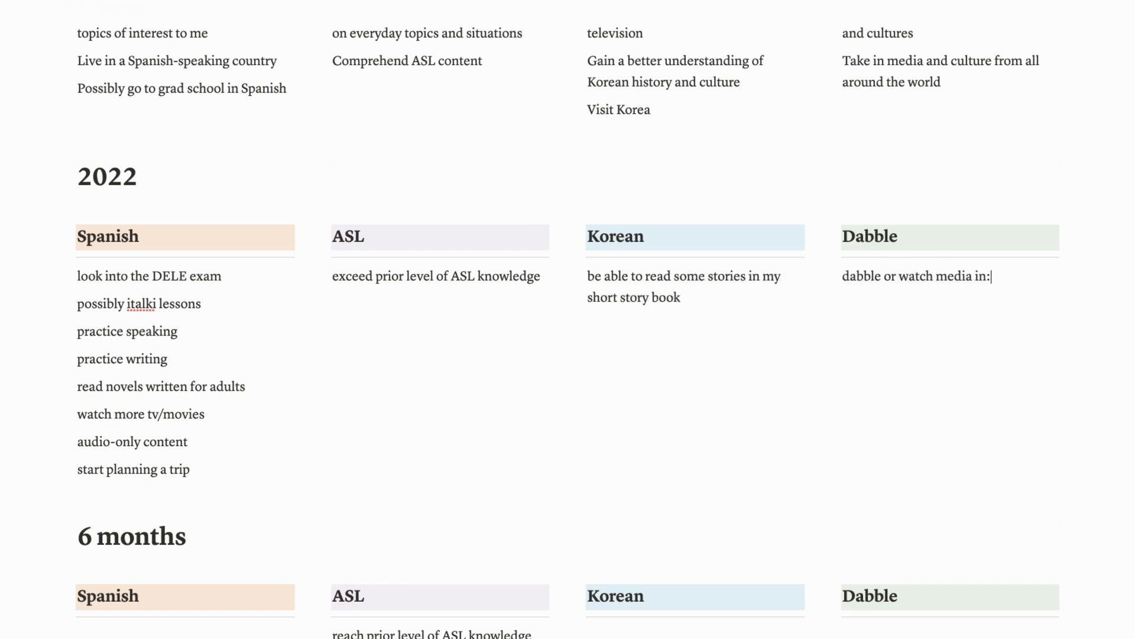
key("Return")
key("Tab")
type("french")
key("Return")
type("portuguese")
key("Return")
type("hindi")
key("Return")
Step: Add "norwegian" as the last indented language in the 2022 Dabble list
scroll(969, 367, "down", 2)
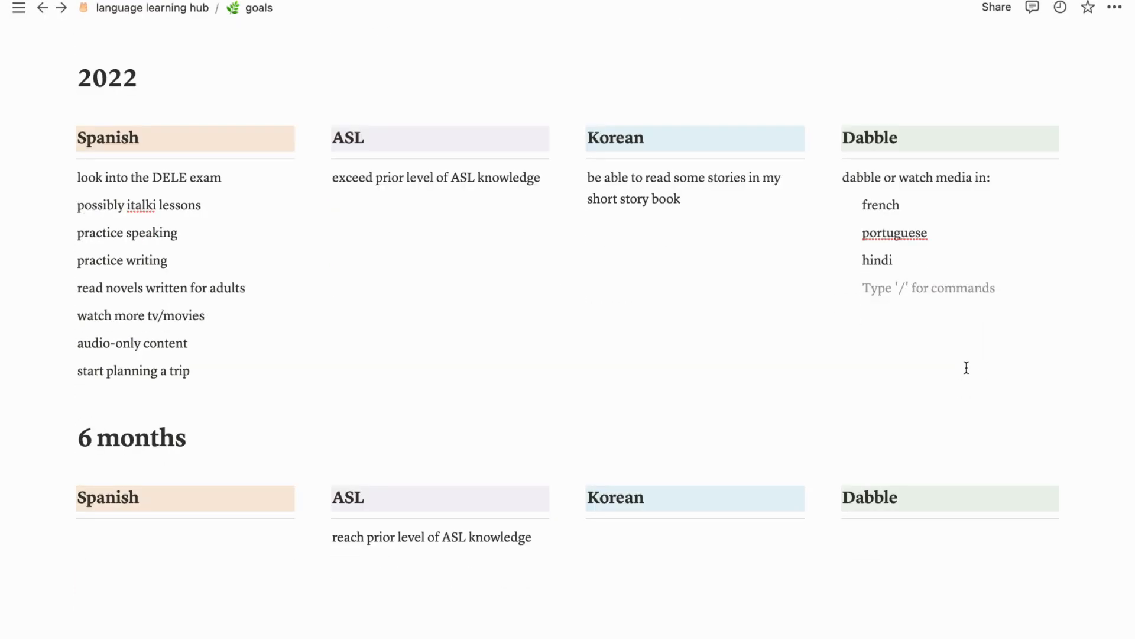
type("norwegin")
type("a\\")
key("BackSpace")
key("BackSpace")
key("BackSpace")
type("an")
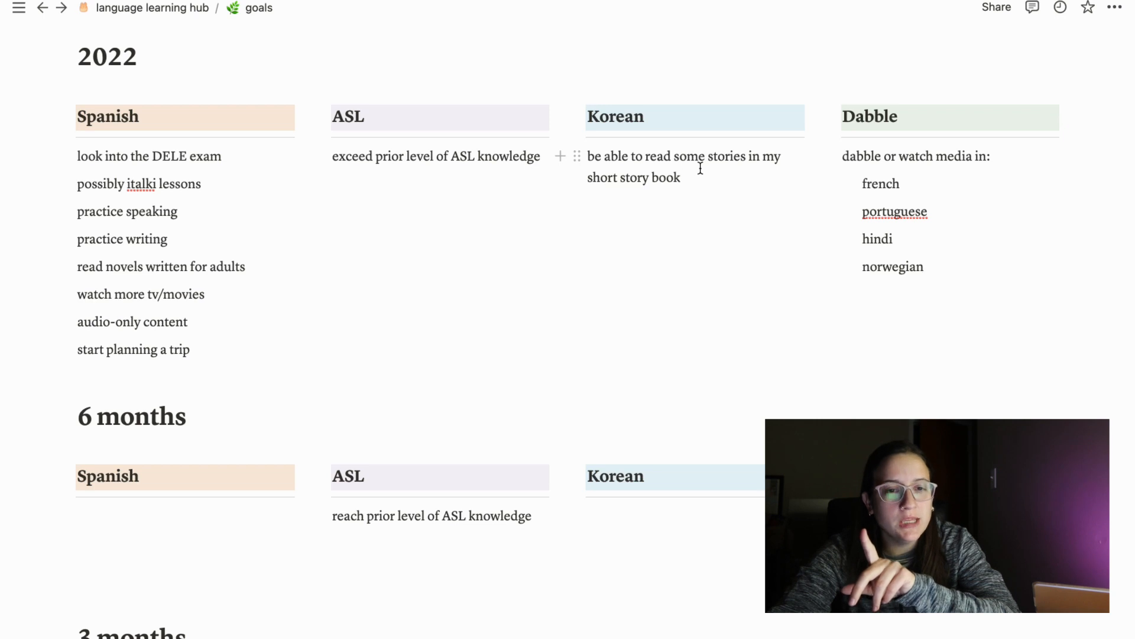
scroll(863, 158, "down", 1)
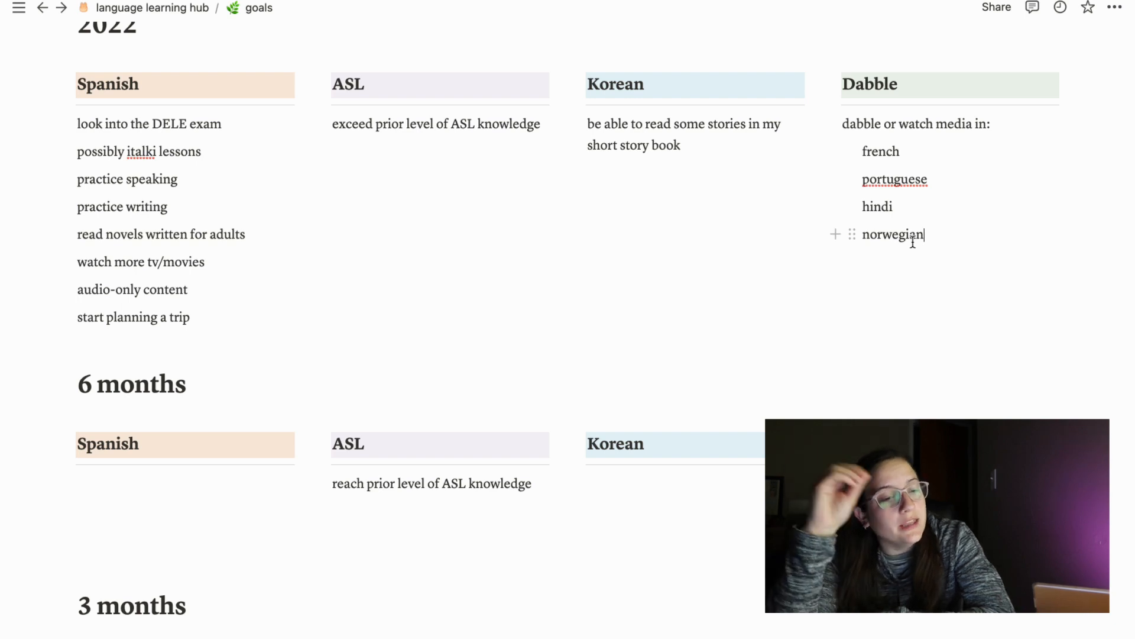
scroll(225, 450, "down", 1)
left_click(224, 450)
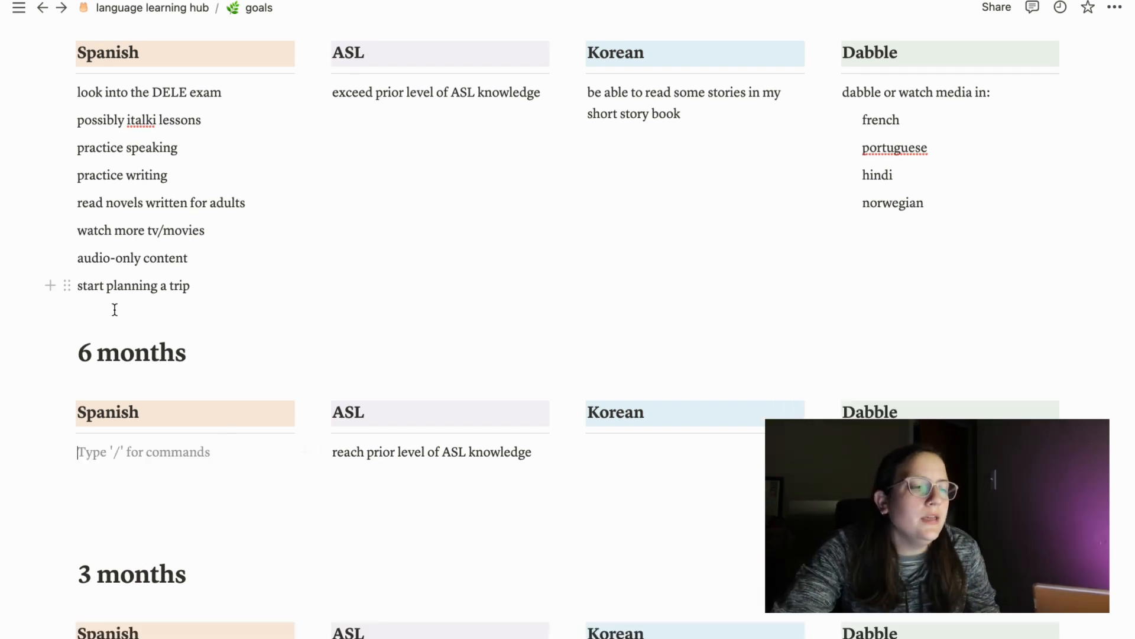
mouse_move(77, 353)
left_mouse_down()
mouse_move(784, 439)
mouse_move(1111, 498)
mouse_move(1101, 499)
left_mouse_up()
left_click(616, 484)
Step: Move the ASL goal "reach prior level of ASL knowledge" from the 6 months section to the 3 months section
left_click_drag(532, 452, 332, 451)
key("ctrl+c")
key("BackSpace")
scroll(396, 633, "down", 2)
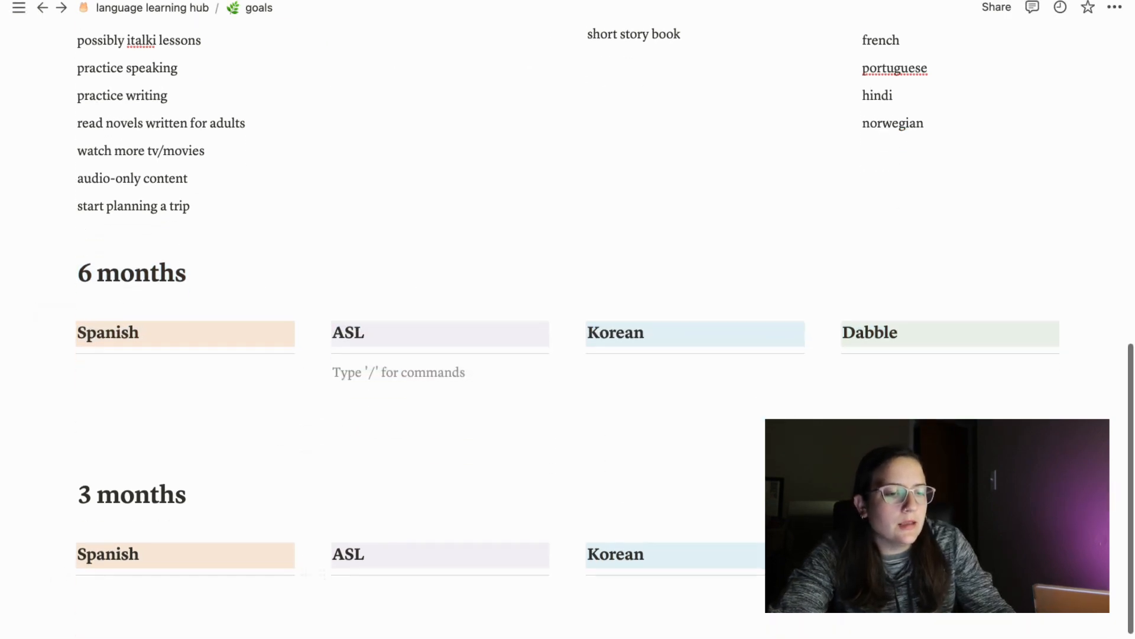
left_click(372, 601)
key("ctrl+v")
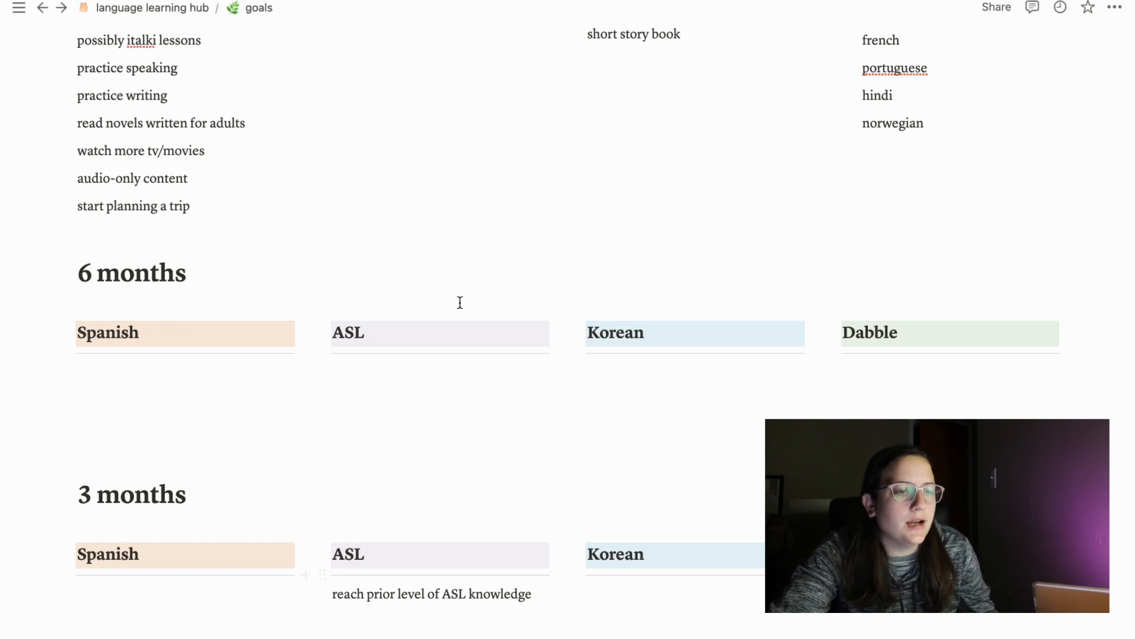
Step: Delete the 6 months heading together with its Spanish, ASL, Korean and Dabble columns
scroll(459, 302, "up", 2)
mouse_move(85, 358)
left_mouse_down()
mouse_move(568, 456)
mouse_move(858, 450)
left_mouse_up()
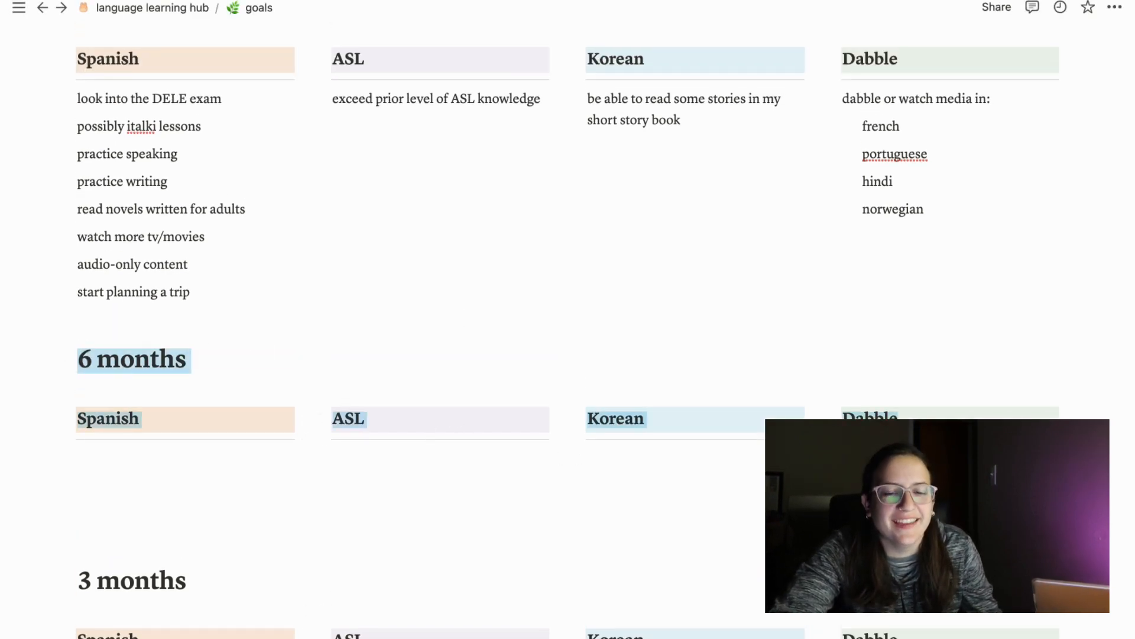
key("BackSpace")
Step: Rename the "3 months" heading as "Q2"
key("BackSpace")
key("BackSpace")
key("BackSpace")
key("BackSpace")
key("BackSpace")
key("BackSpace")
key("BackSpace")
key("BackSpace")
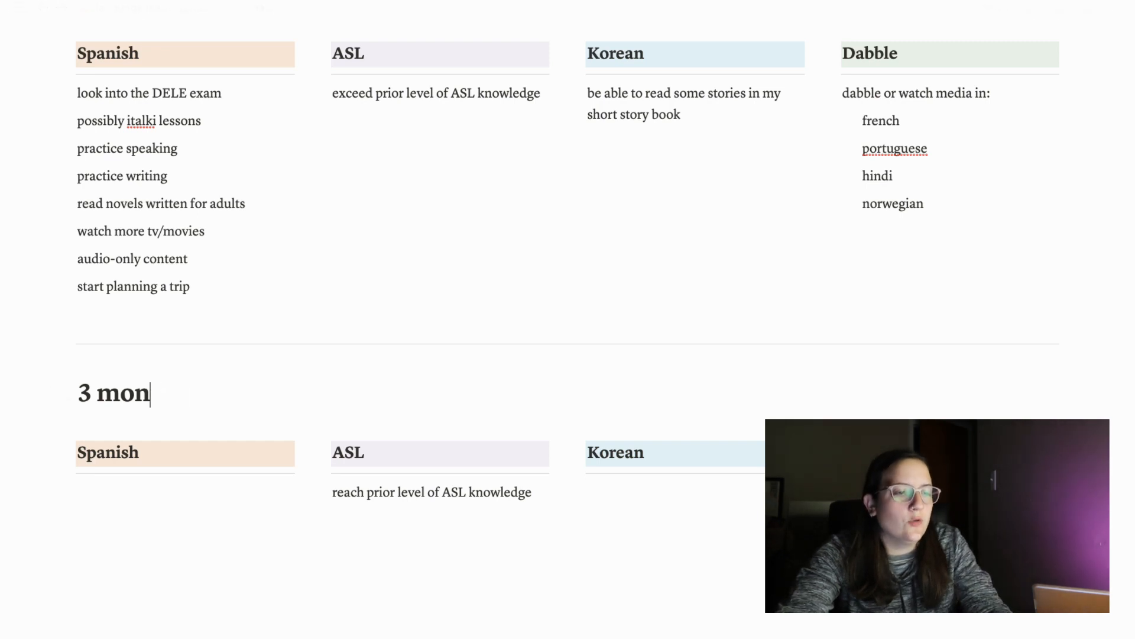
type("Q2")
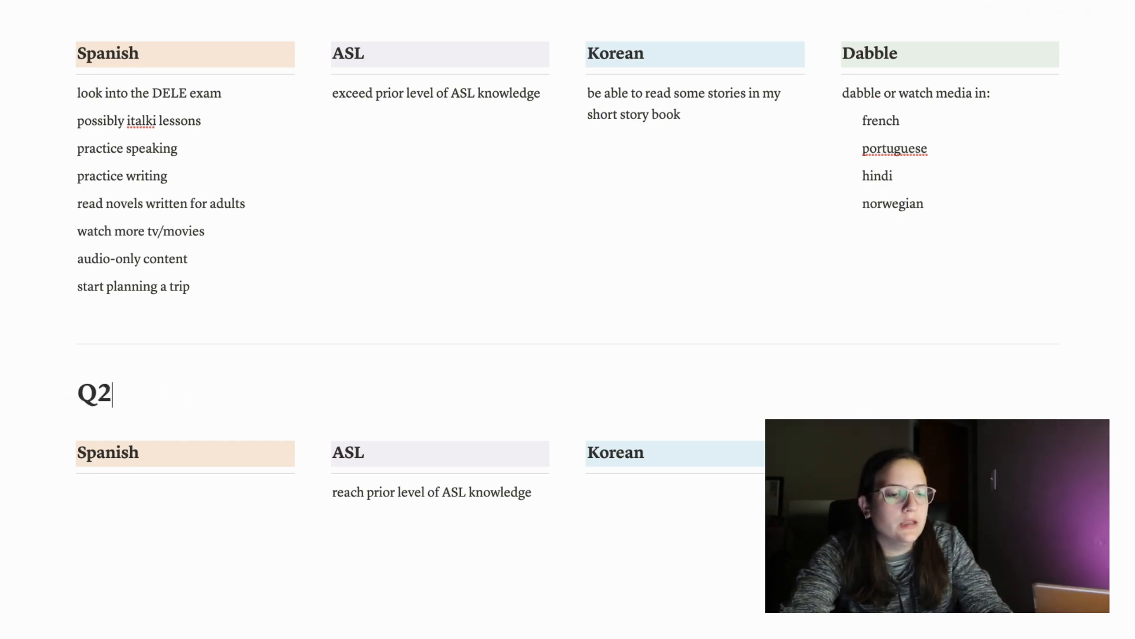